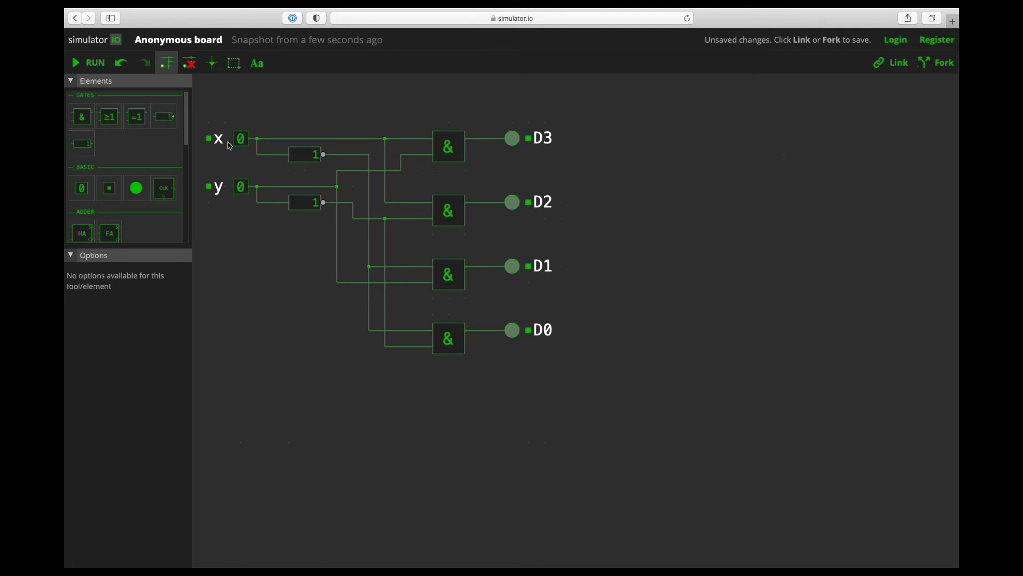
Add the text labels "x" and "y" side by side in the empty area right of the existing decoder circuit
{"action": "left_click", "coordinate": [261, 68]}
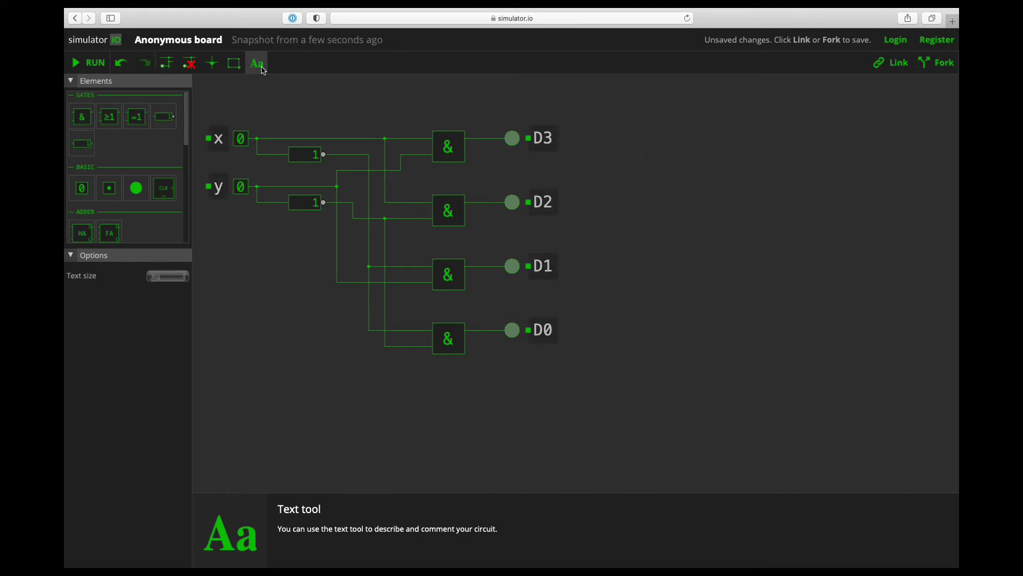
{"action": "left_click", "coordinate": [595, 107]}
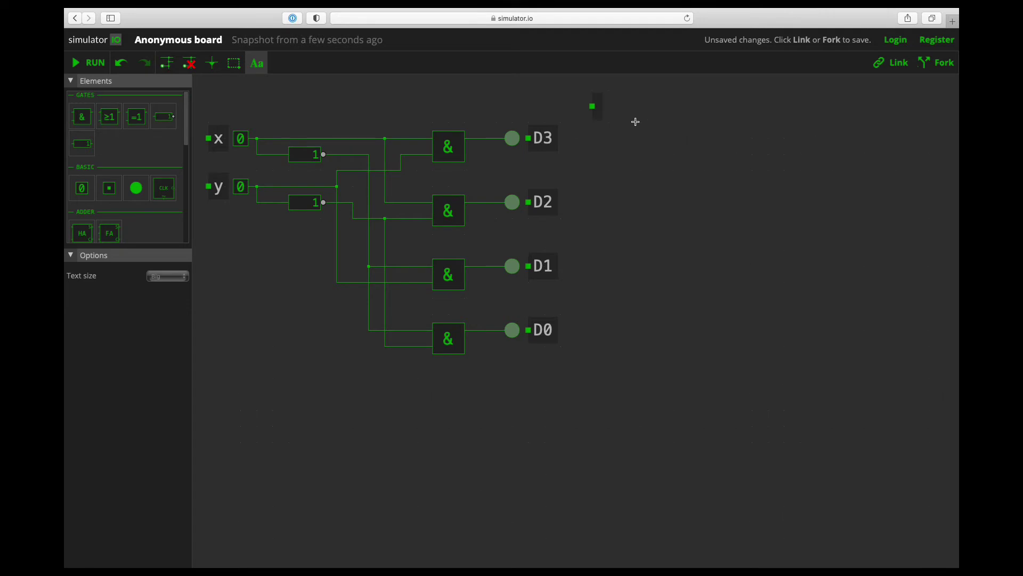
{"action": "type", "text": "x"}
{"action": "left_click", "coordinate": [658, 108]}
{"action": "type", "text": "y"}
Place a toggle input beneath each new x and y label, and draw a long vertical wire down from the x input
{"action": "left_click", "coordinate": [169, 64]}
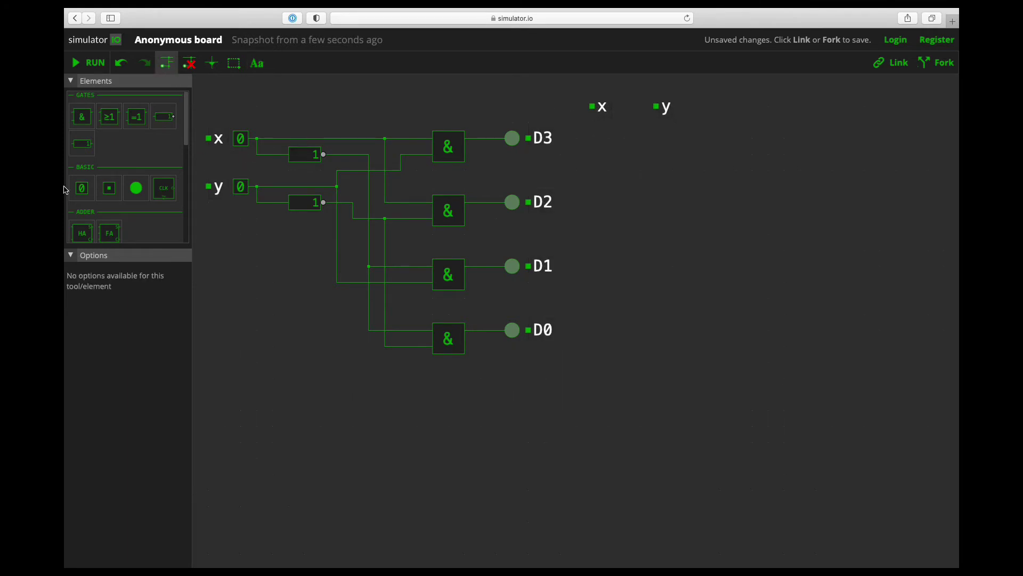
{"action": "left_click", "coordinate": [82, 191]}
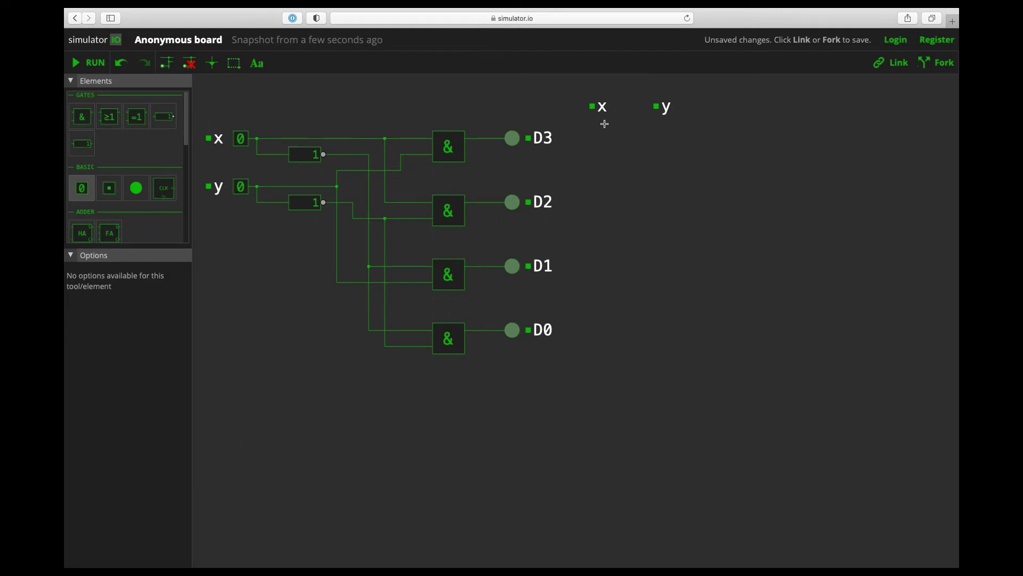
{"action": "left_click", "coordinate": [596, 128]}
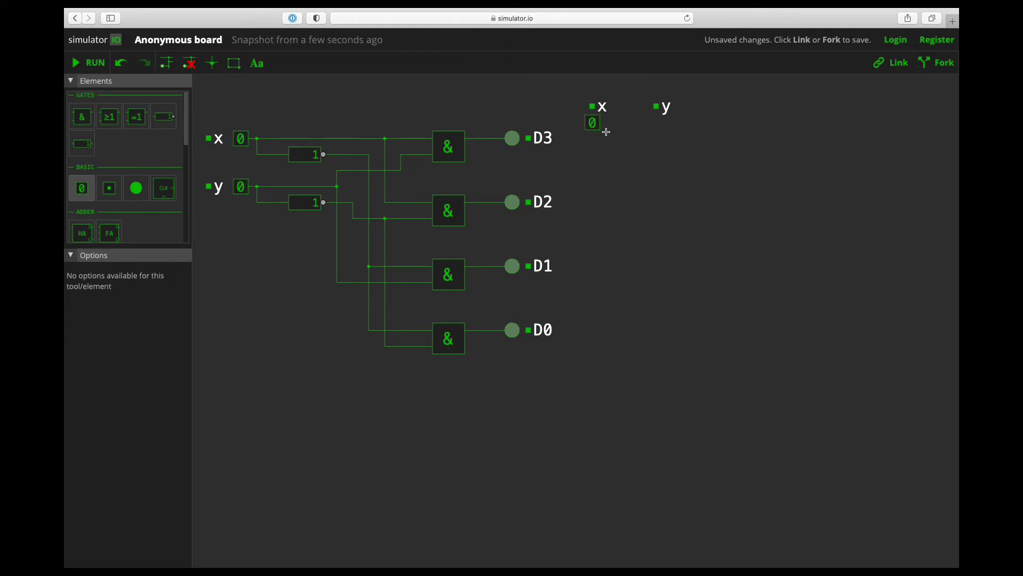
{"action": "left_click", "coordinate": [659, 127]}
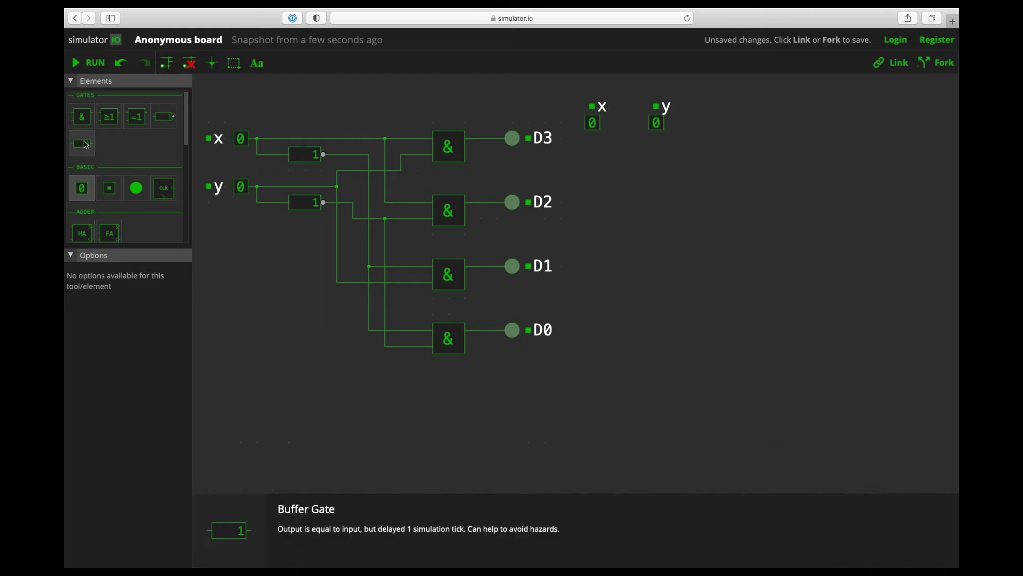
{"action": "left_click", "coordinate": [174, 70]}
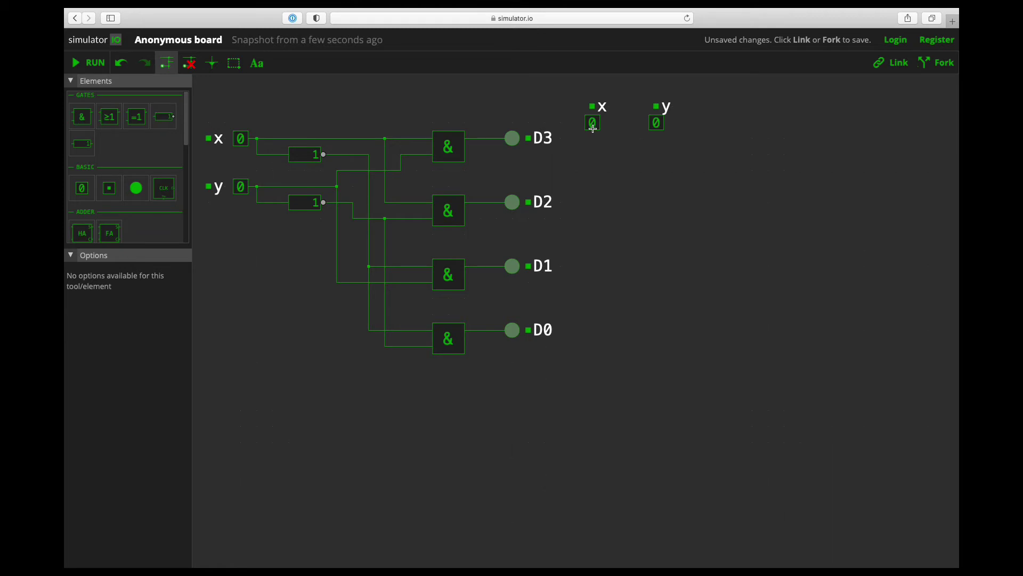
{"action": "left_click_drag", "start_coordinate": [593, 128], "coordinate": [592, 521]}
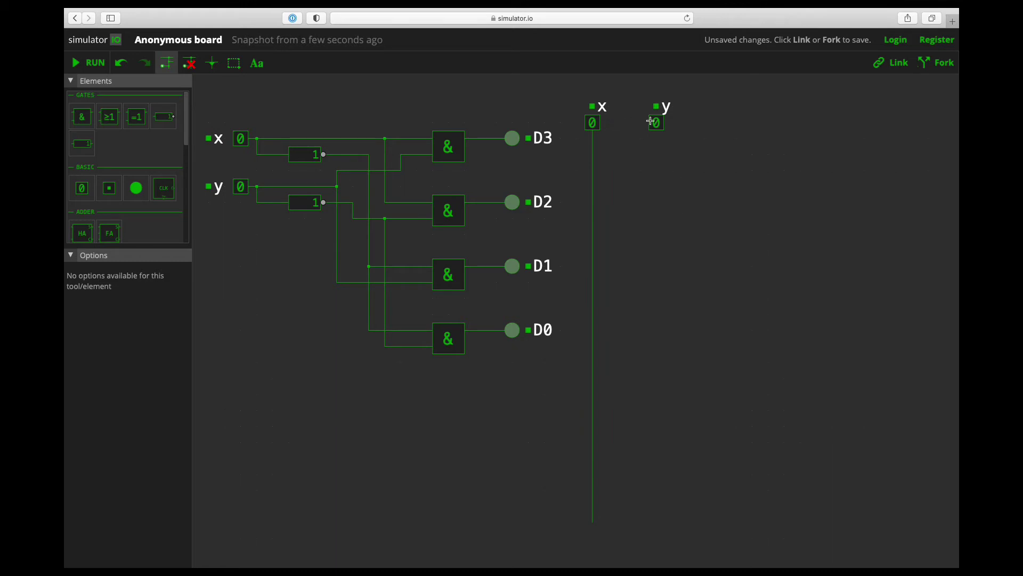
Move the new y label together with its toggle input one grid step closer to the x input
{"action": "left_click", "coordinate": [234, 63]}
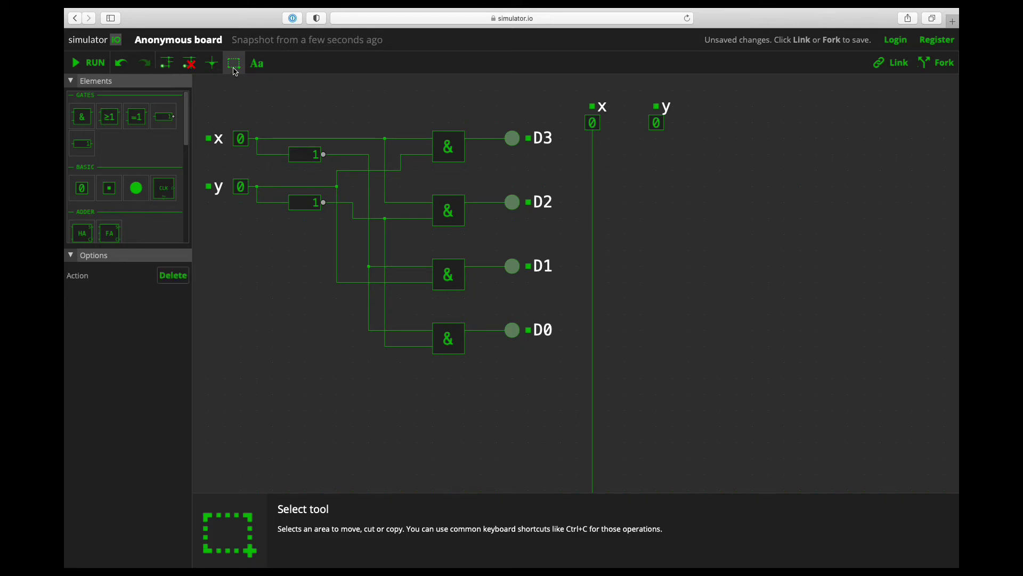
{"action": "left_click_drag", "start_coordinate": [657, 125], "coordinate": [651, 125]}
{"action": "left_click", "coordinate": [681, 130]}
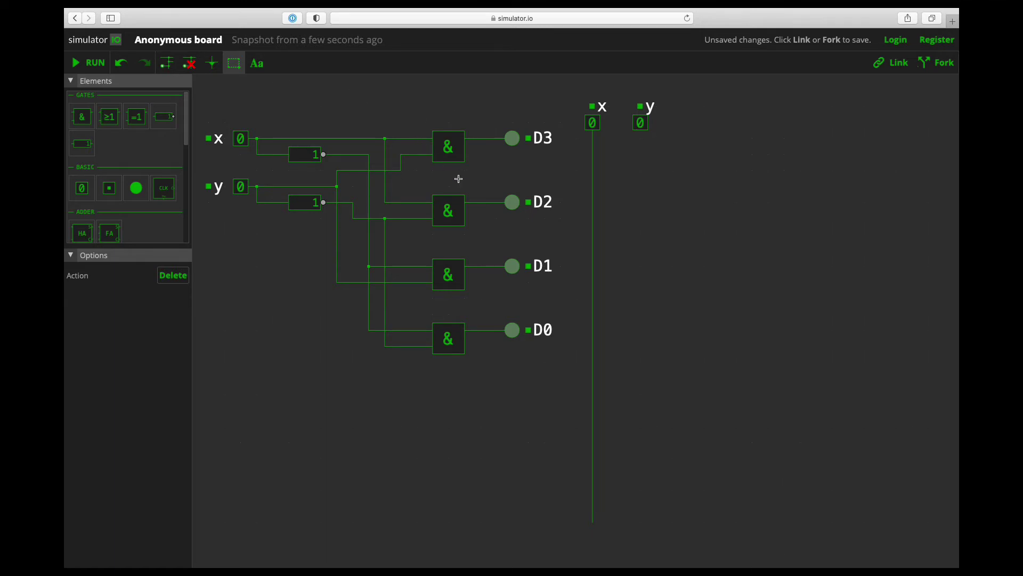
Place two downward-facing NOT gates, one just below and right of each new x and y input
{"action": "left_click", "coordinate": [164, 121]}
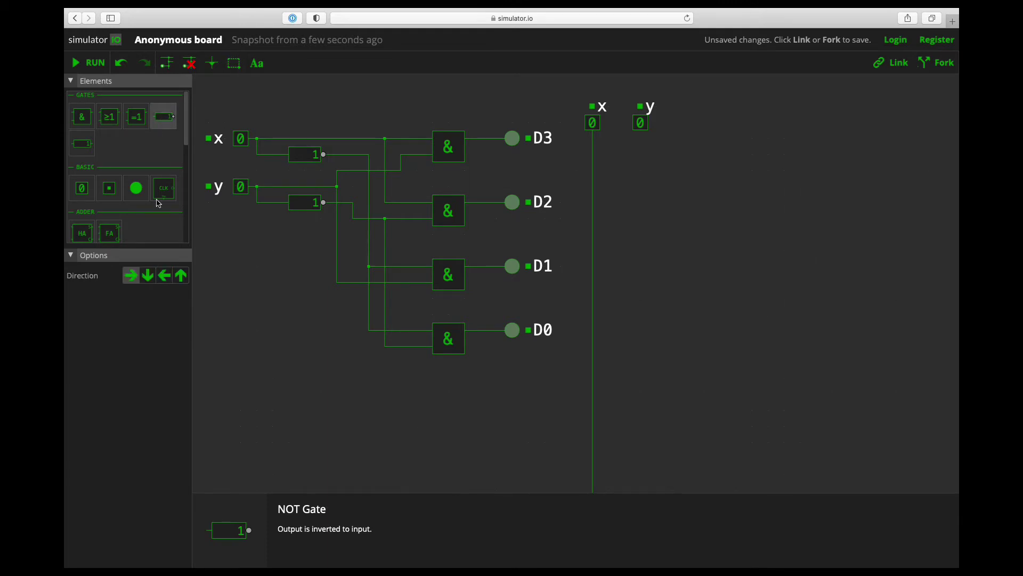
{"action": "left_click", "coordinate": [149, 276]}
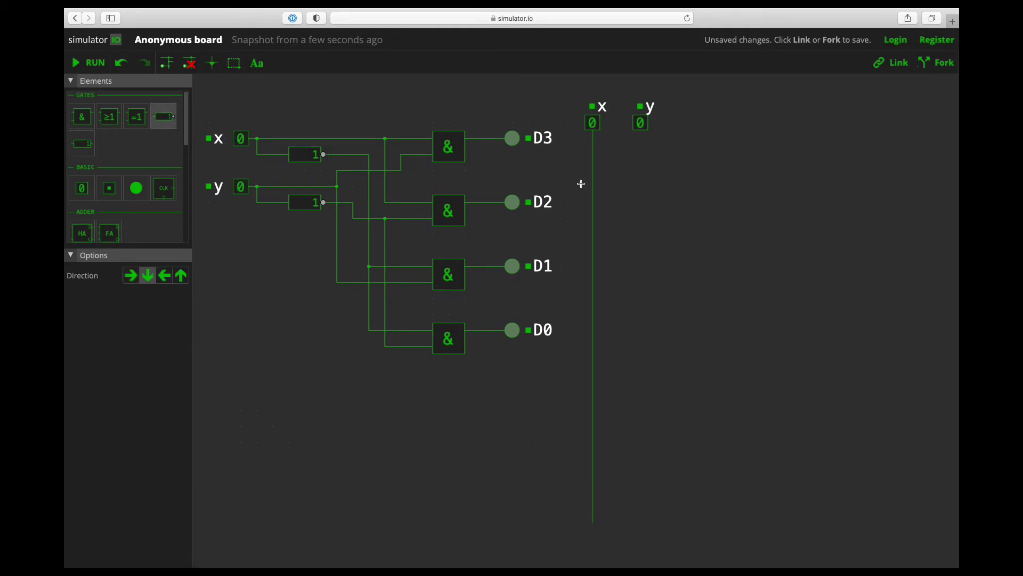
{"action": "left_click", "coordinate": [611, 148]}
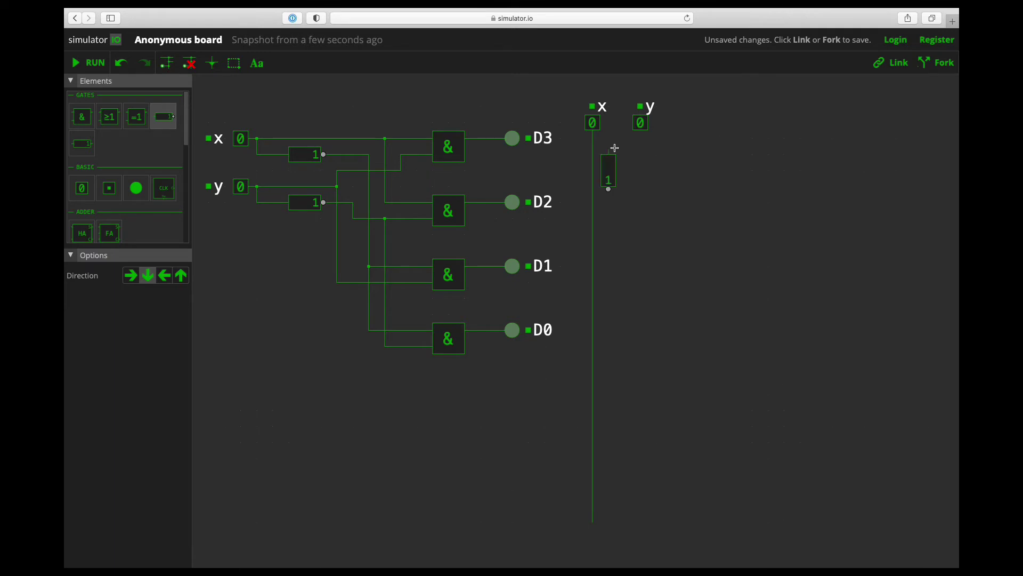
{"action": "left_click", "coordinate": [661, 154]}
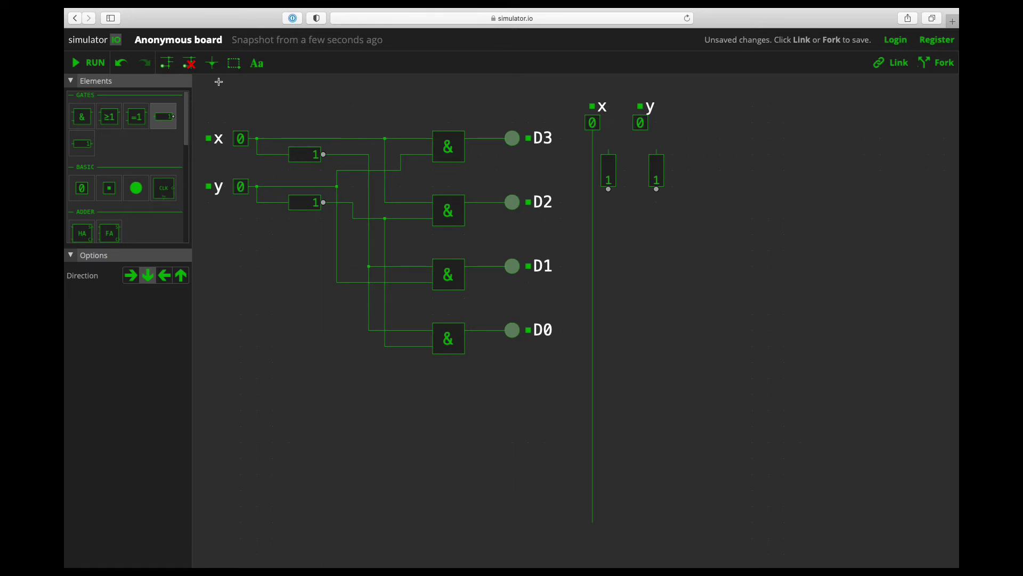
Branch the x wire into its NOT gate, and draw a matching long vertical wire from the y input with a branch into its NOT gate
{"action": "left_click", "coordinate": [167, 63]}
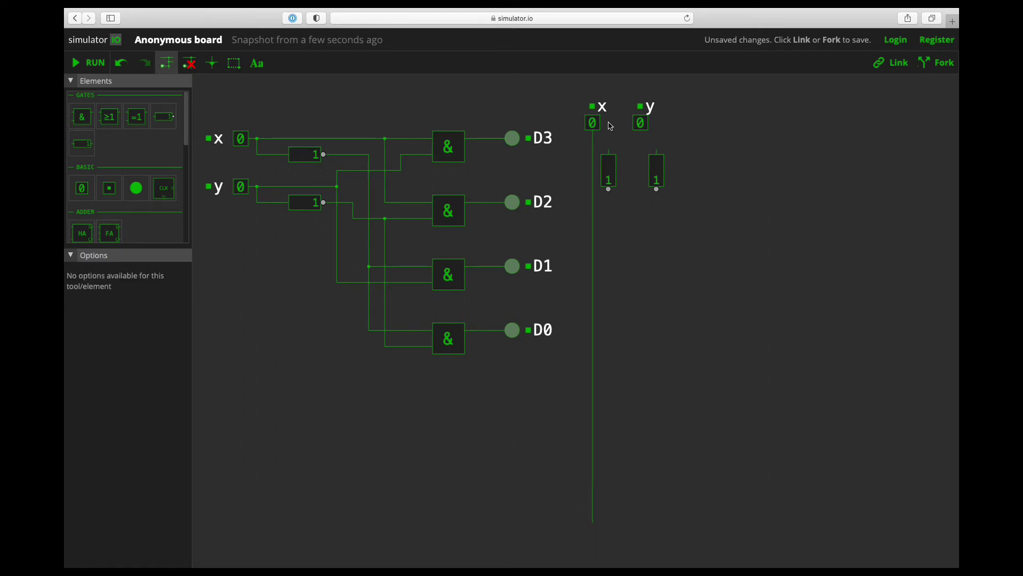
{"action": "left_click_drag", "start_coordinate": [600, 123], "coordinate": [608, 152]}
{"action": "left_click", "coordinate": [121, 62]}
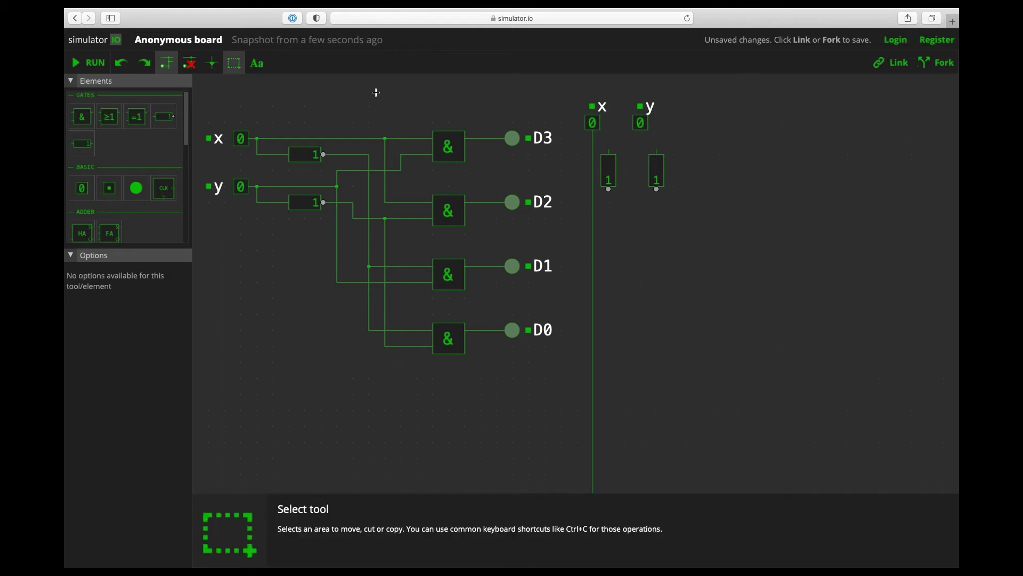
{"action": "left_click_drag", "start_coordinate": [592, 138], "coordinate": [609, 151]}
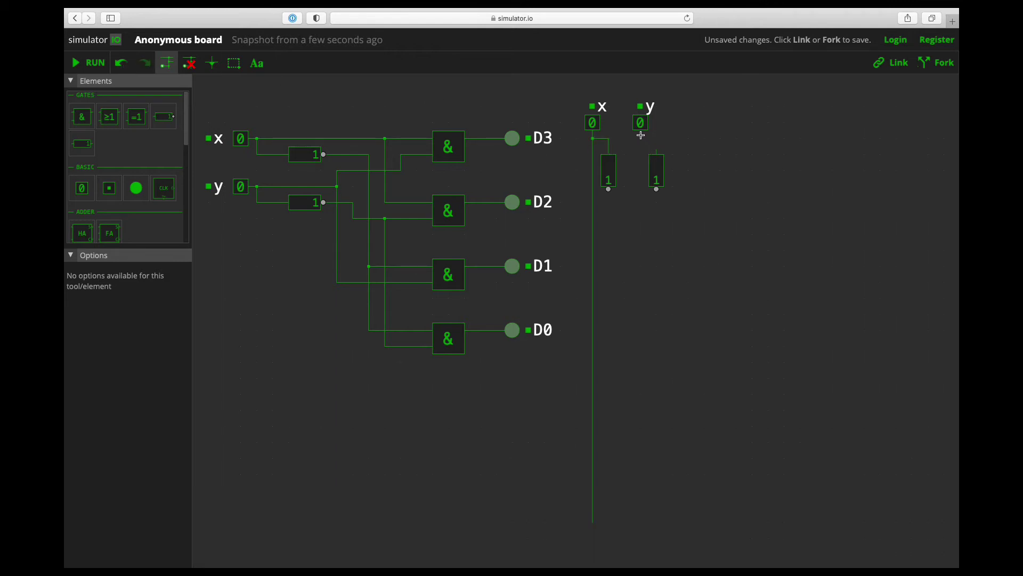
{"action": "mouse_move", "coordinate": [640, 128]}
{"action": "left_mouse_down"}
{"action": "mouse_move", "coordinate": [621, 509]}
{"action": "mouse_move", "coordinate": [637, 523]}
{"action": "left_mouse_up"}
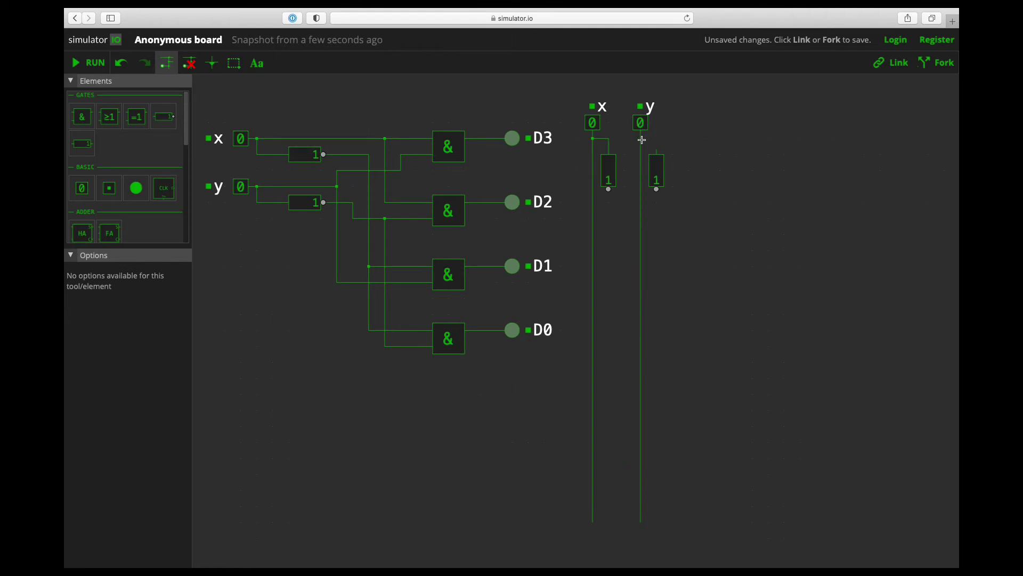
{"action": "left_click_drag", "start_coordinate": [640, 139], "coordinate": [658, 151]}
Draw vertical wires down from both NOT gate outputs, ending level with the x and y wires
{"action": "left_click_drag", "start_coordinate": [608, 188], "coordinate": [600, 523]}
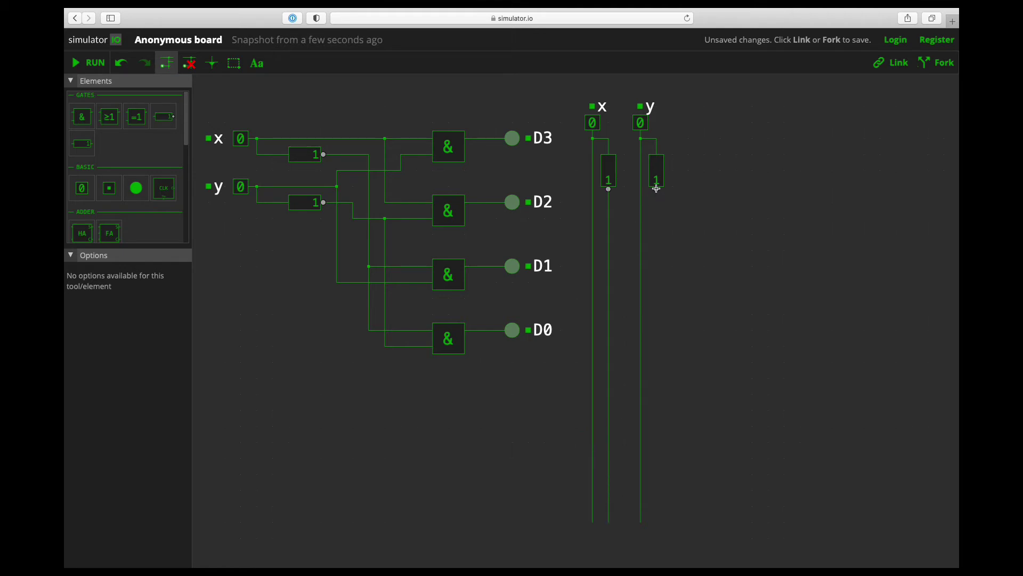
{"action": "left_click_drag", "start_coordinate": [656, 189], "coordinate": [654, 523]}
Move the whole y column, with its label, input, NOT gate and vertical wires, one grid step closer to the x column
{"action": "left_click", "coordinate": [233, 63]}
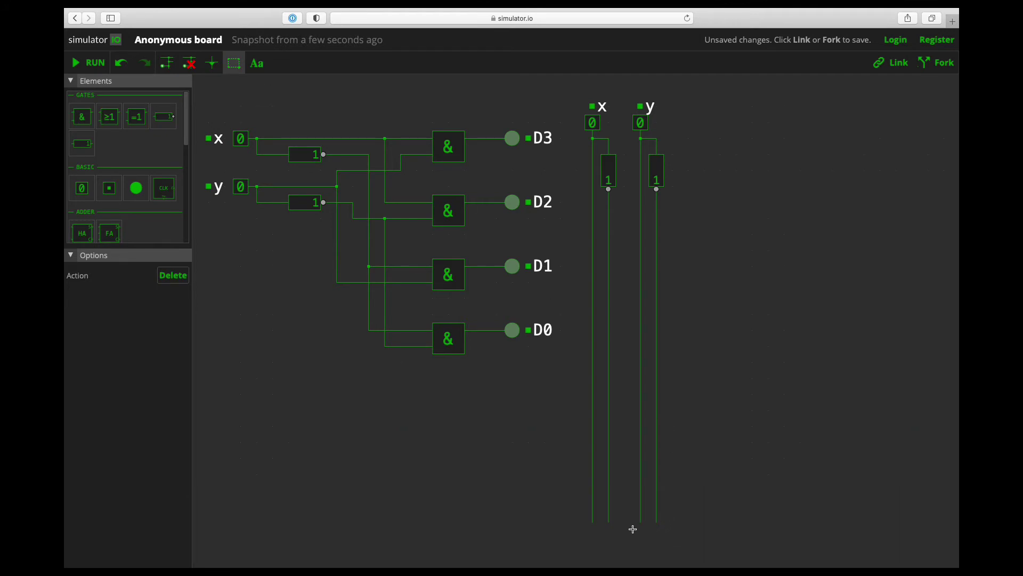
{"action": "left_click_drag", "start_coordinate": [632, 529], "coordinate": [643, 111]}
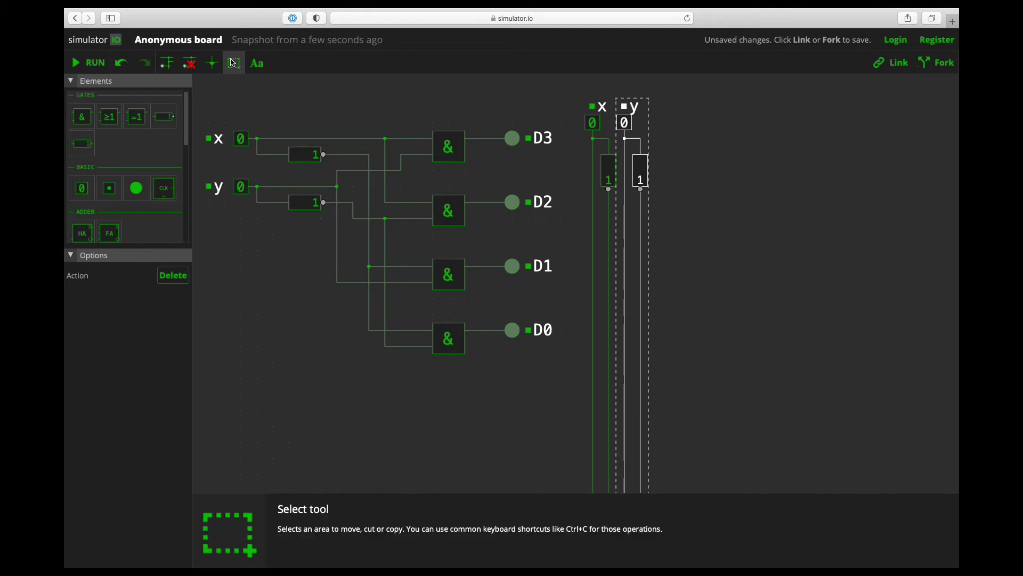
{"action": "left_click", "coordinate": [167, 63]}
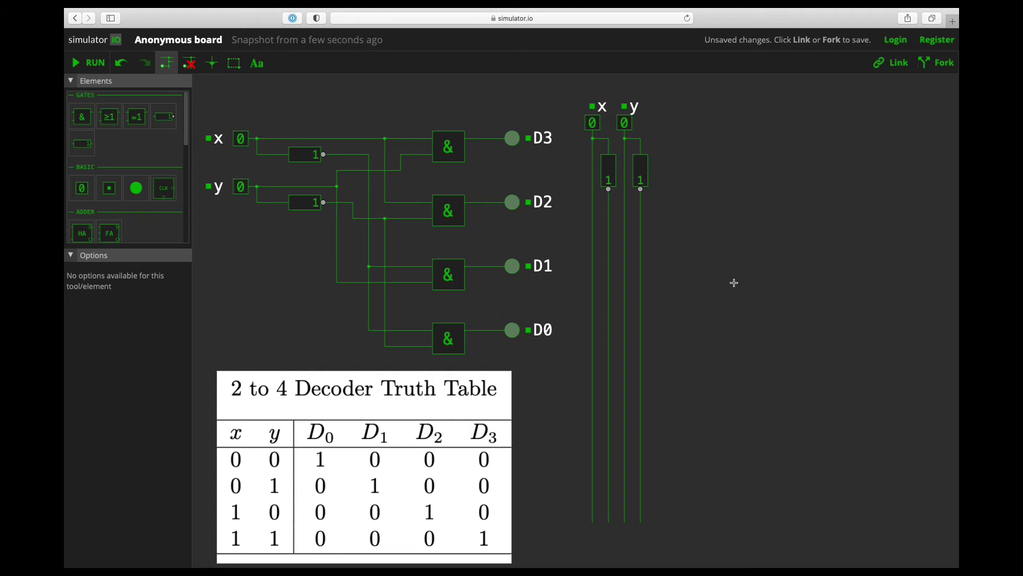
Place a right-facing two-input AND gate to the right of the four vertical wires, just below the NOT gates
{"action": "left_click", "coordinate": [84, 118]}
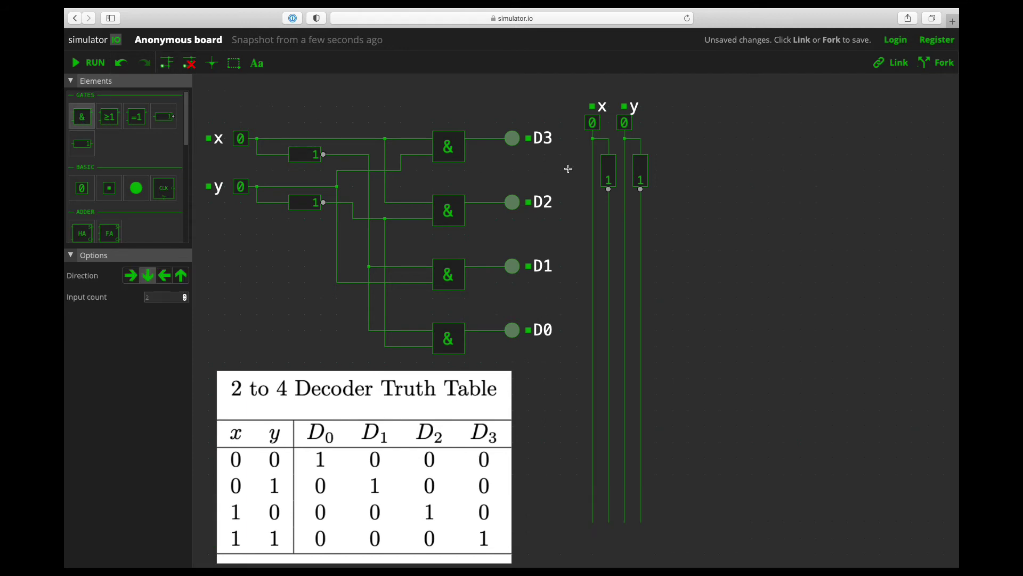
{"action": "left_click", "coordinate": [683, 204]}
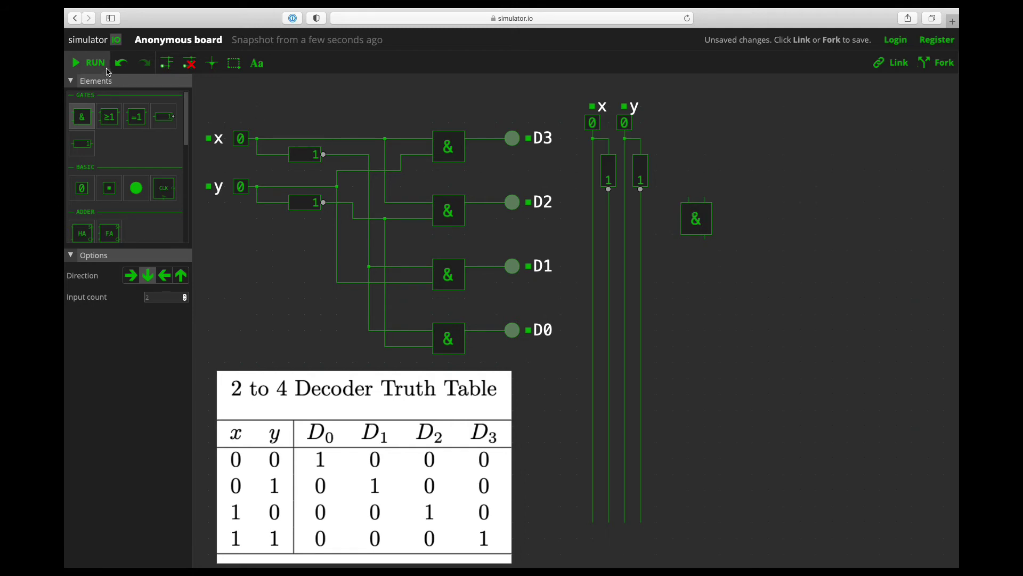
{"action": "left_click", "coordinate": [122, 62]}
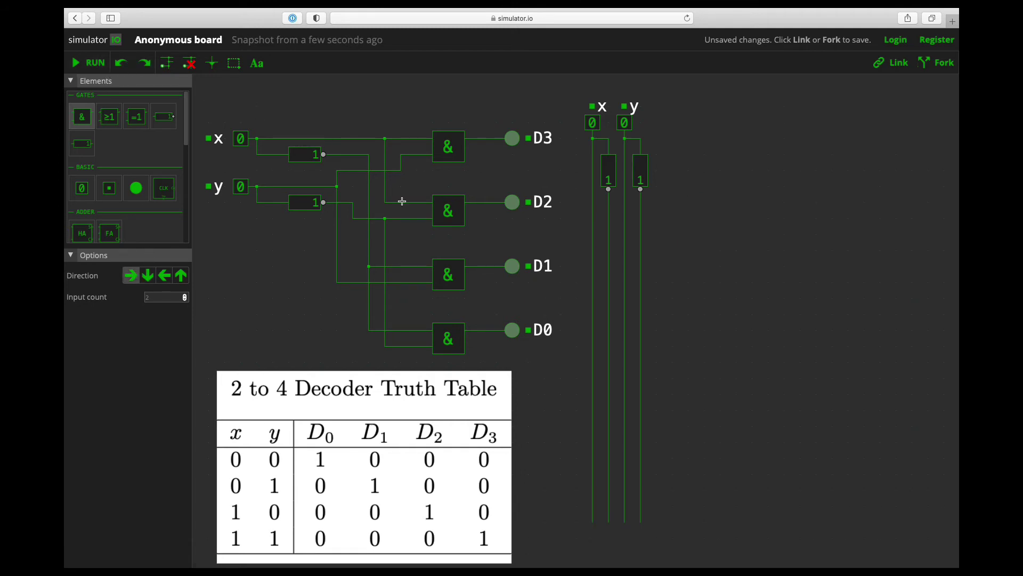
{"action": "left_click", "coordinate": [684, 205]}
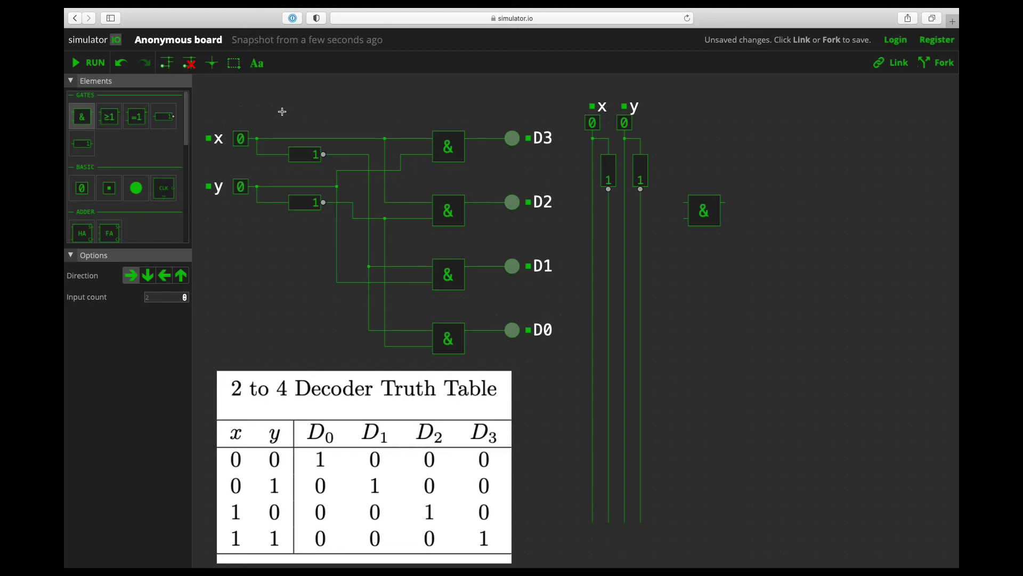
Wire the vertical x line to the new AND gate's upper input and the y line to its lower input
{"action": "left_click", "coordinate": [165, 63]}
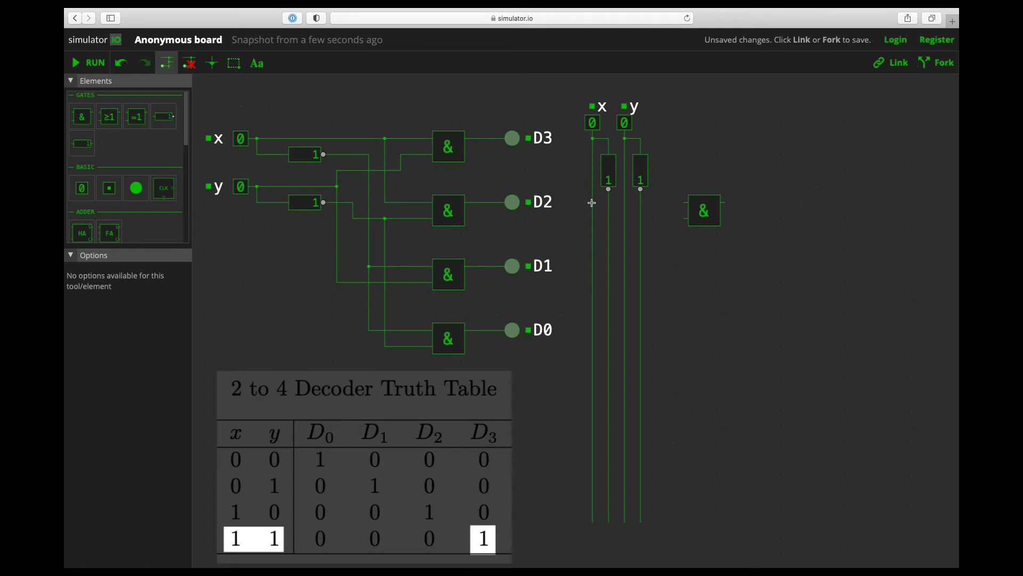
{"action": "left_click_drag", "start_coordinate": [591, 203], "coordinate": [686, 204]}
{"action": "left_click_drag", "start_coordinate": [624, 217], "coordinate": [686, 219]}
Place a green LED to the right of the new AND gate and wire it to the gate's output
{"action": "left_click", "coordinate": [142, 187]}
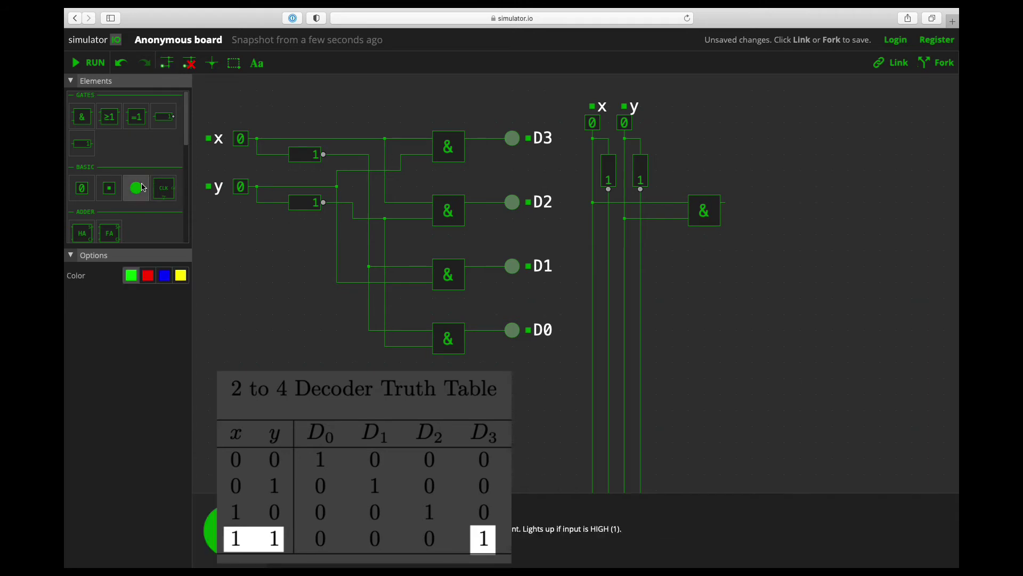
{"action": "left_click", "coordinate": [752, 203]}
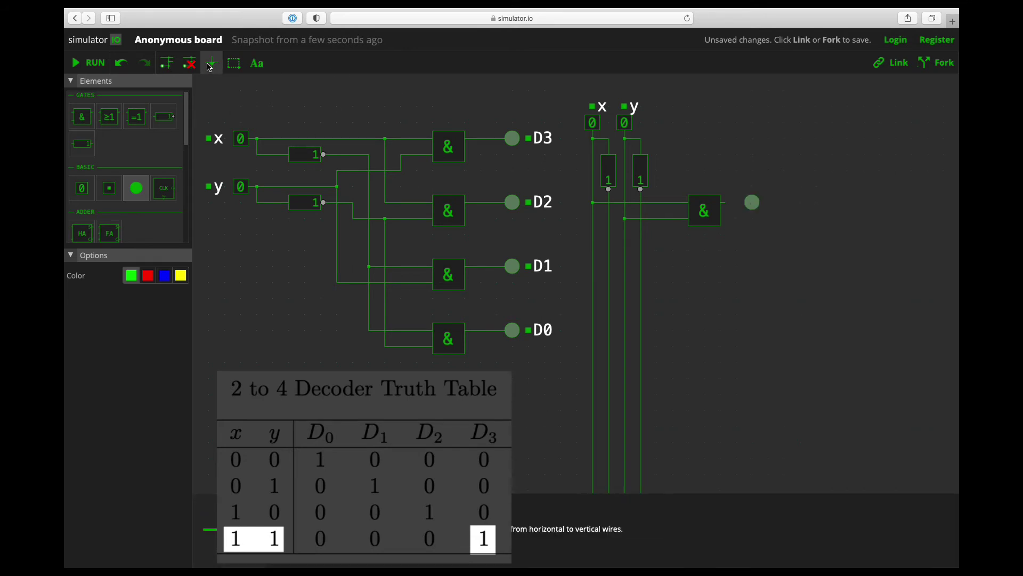
{"action": "left_click", "coordinate": [172, 65]}
{"action": "left_click_drag", "start_coordinate": [724, 203], "coordinate": [750, 205]}
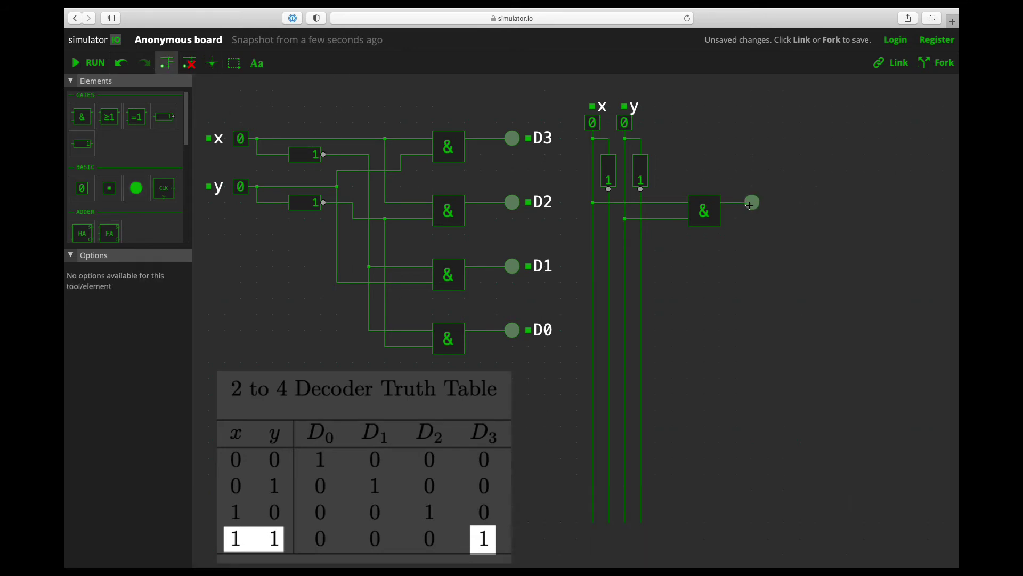
Label the new LED "D3"
{"action": "left_click", "coordinate": [256, 65]}
{"action": "left_click", "coordinate": [769, 203]}
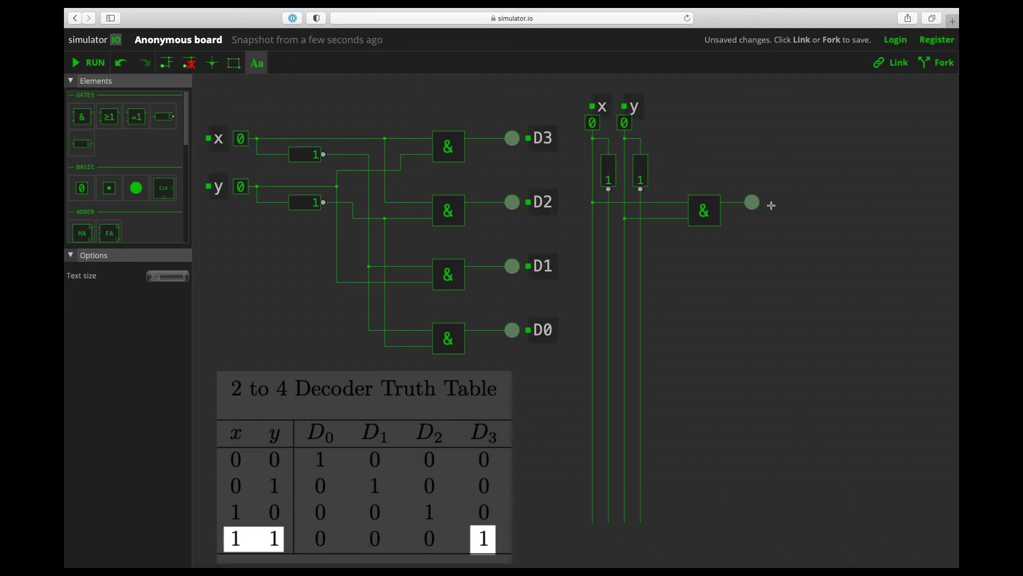
{"action": "type", "text": "D3"}
{"action": "key", "text": "Return"}
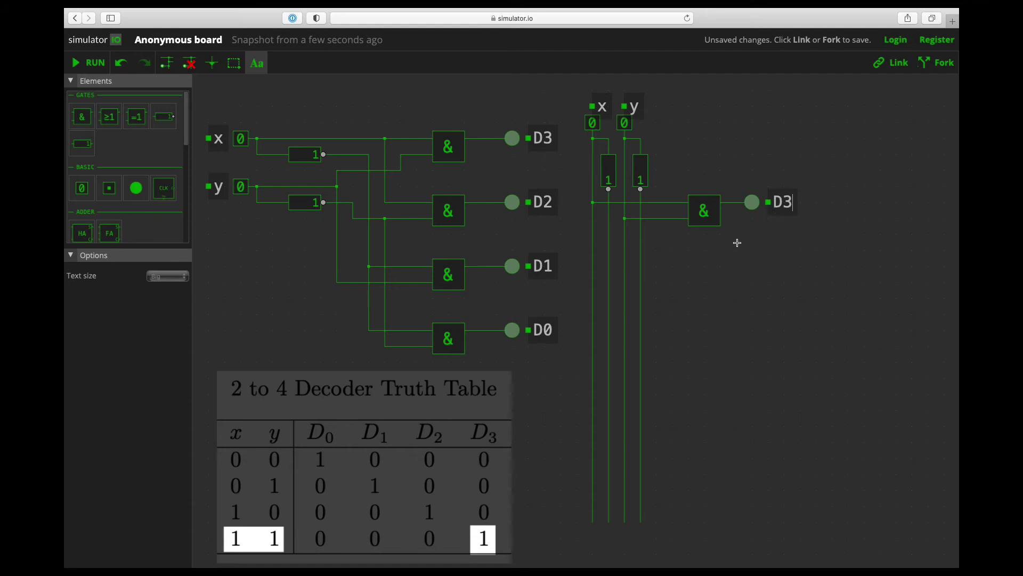
Simulate the circuit, toggle the new x and y inputs through their combinations up to 1 and 1 to check D3, and return to editing
{"action": "left_click", "coordinate": [91, 64]}
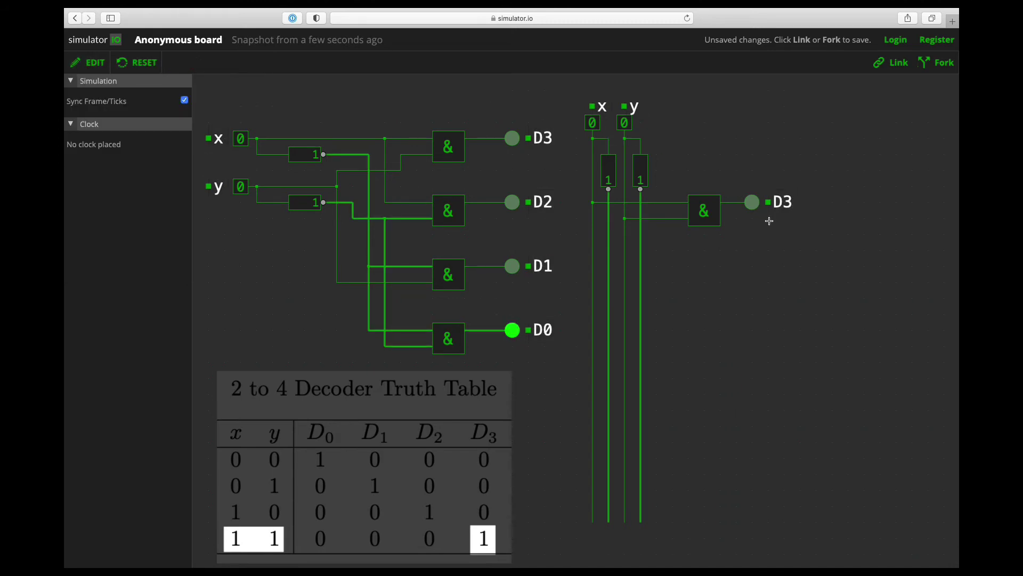
{"action": "left_click", "coordinate": [593, 123]}
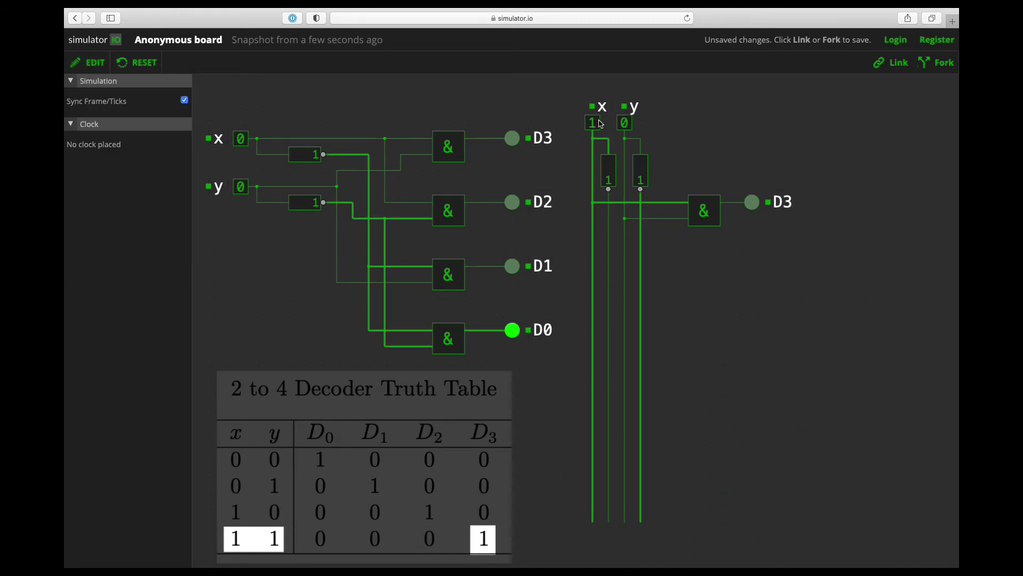
{"action": "left_click", "coordinate": [626, 123]}
{"action": "left_click", "coordinate": [593, 123]}
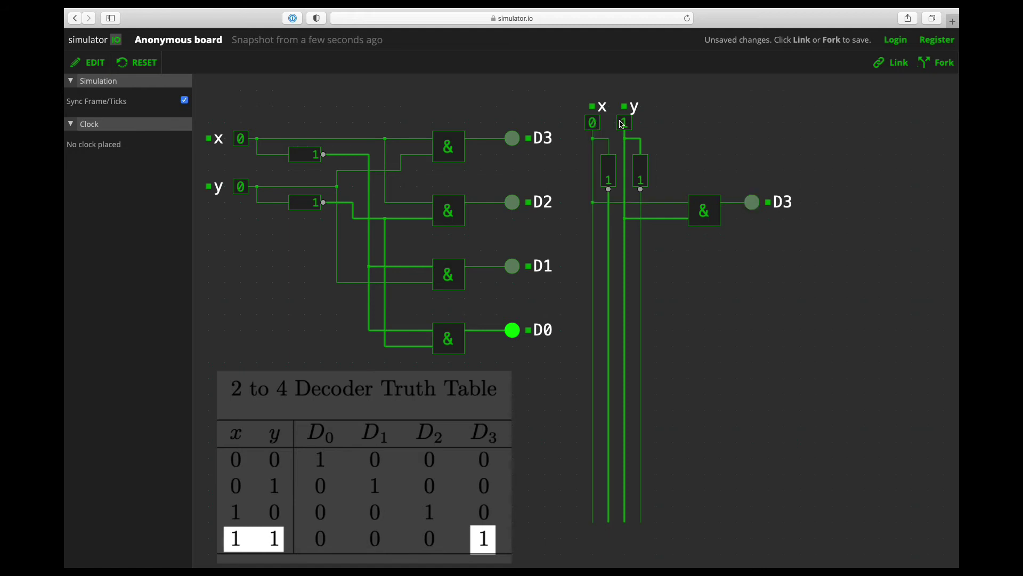
{"action": "left_click", "coordinate": [622, 123]}
{"action": "left_click", "coordinate": [592, 123]}
{"action": "left_click", "coordinate": [622, 124]}
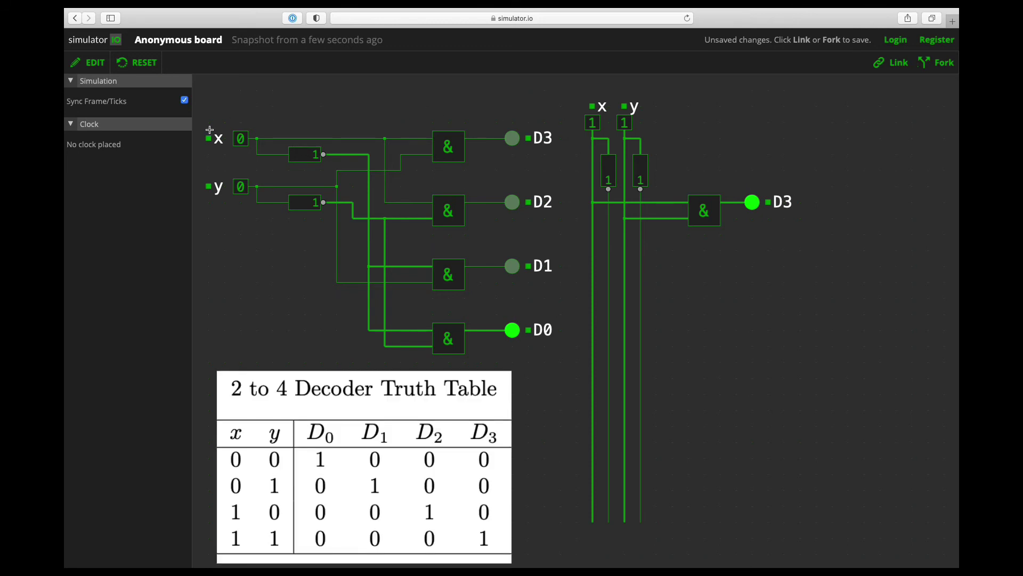
{"action": "left_click", "coordinate": [97, 64]}
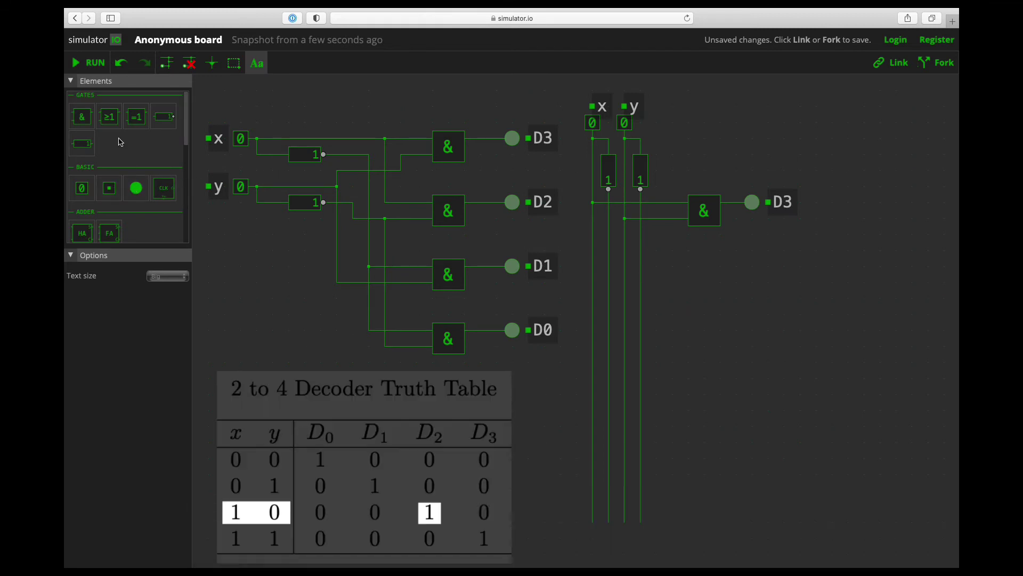
Place a right-facing two-input AND gate below D3's gate in the new layout and align it vertically with that gate
{"action": "left_click", "coordinate": [81, 116]}
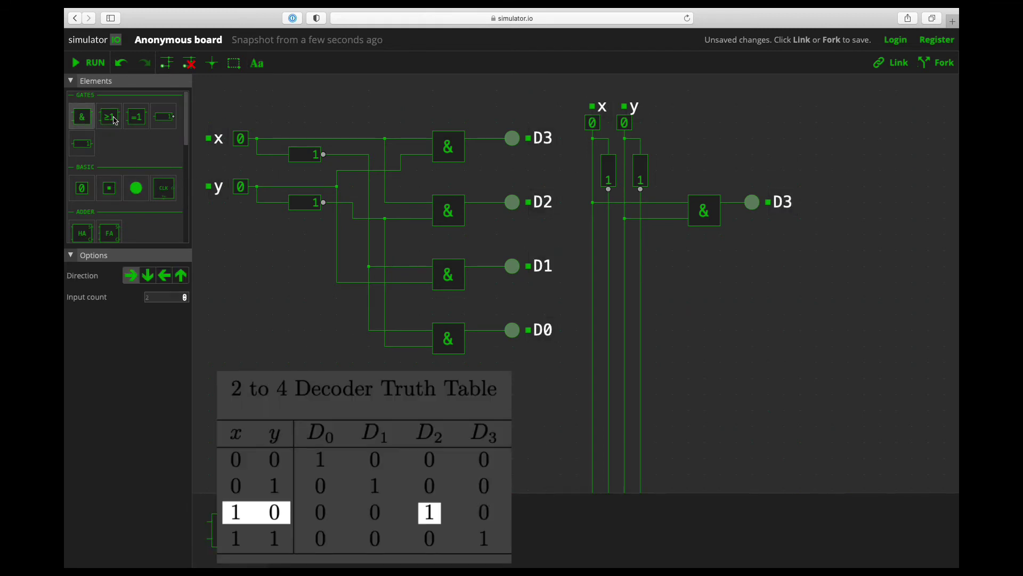
{"action": "left_click", "coordinate": [696, 256]}
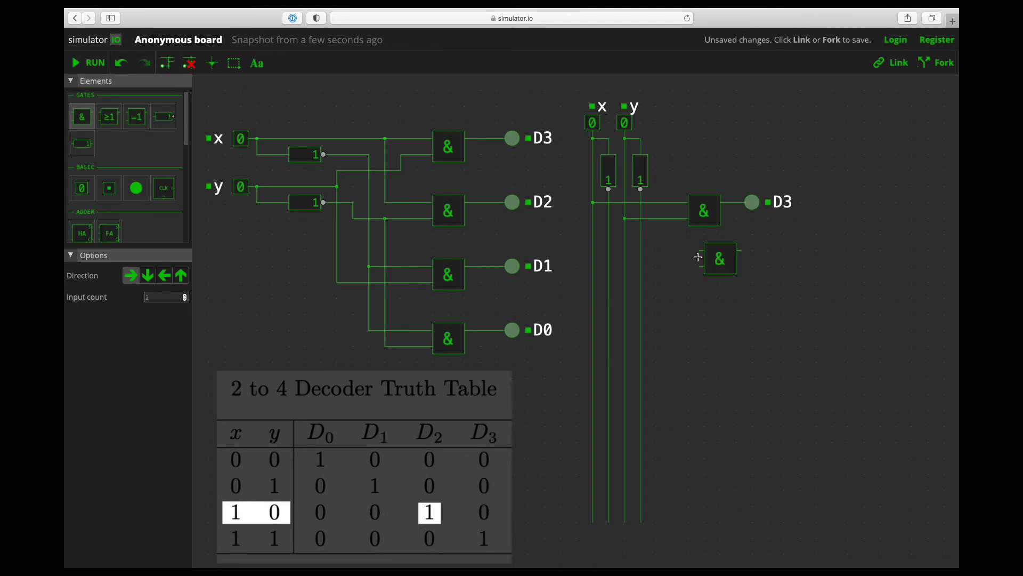
{"action": "left_click", "coordinate": [233, 63]}
{"action": "left_click_drag", "start_coordinate": [688, 236], "coordinate": [722, 270]}
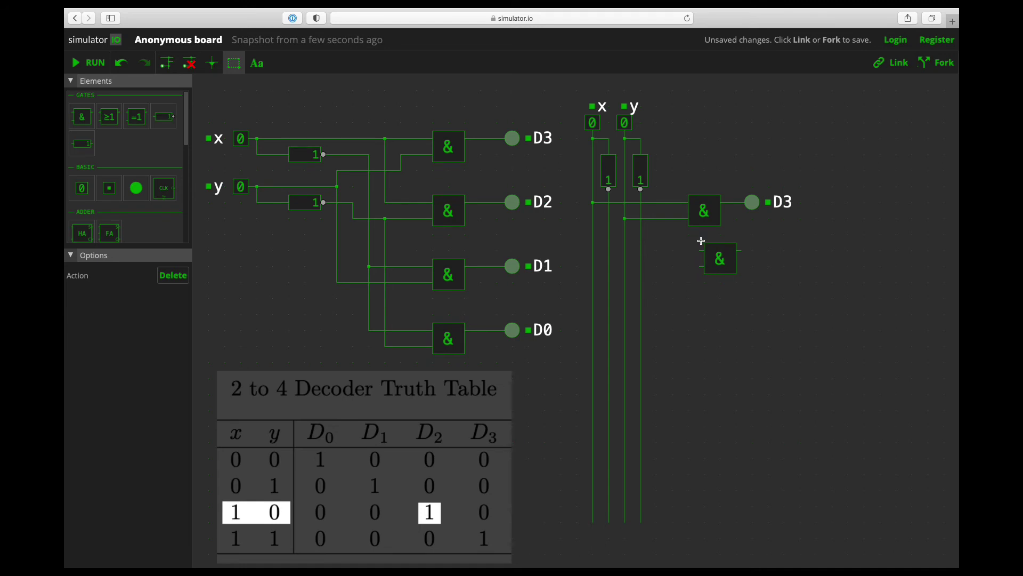
{"action": "mouse_move", "coordinate": [696, 238]}
{"action": "left_mouse_down"}
{"action": "mouse_move", "coordinate": [743, 280]}
{"action": "mouse_move", "coordinate": [695, 257]}
{"action": "left_mouse_up"}
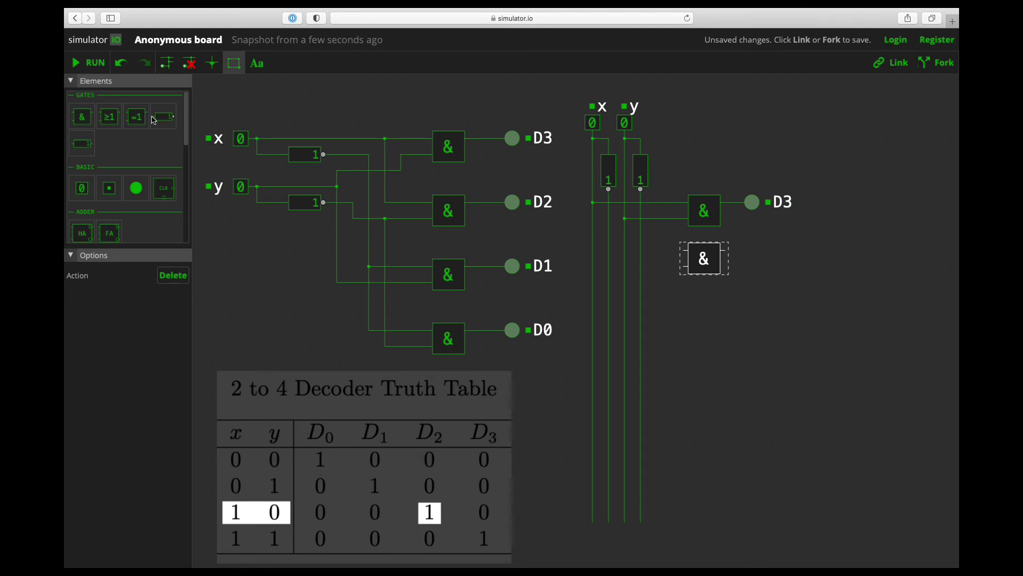
Wire the vertical x line to the second AND gate's upper input and the inverted y line to its lower input
{"action": "left_click", "coordinate": [165, 65]}
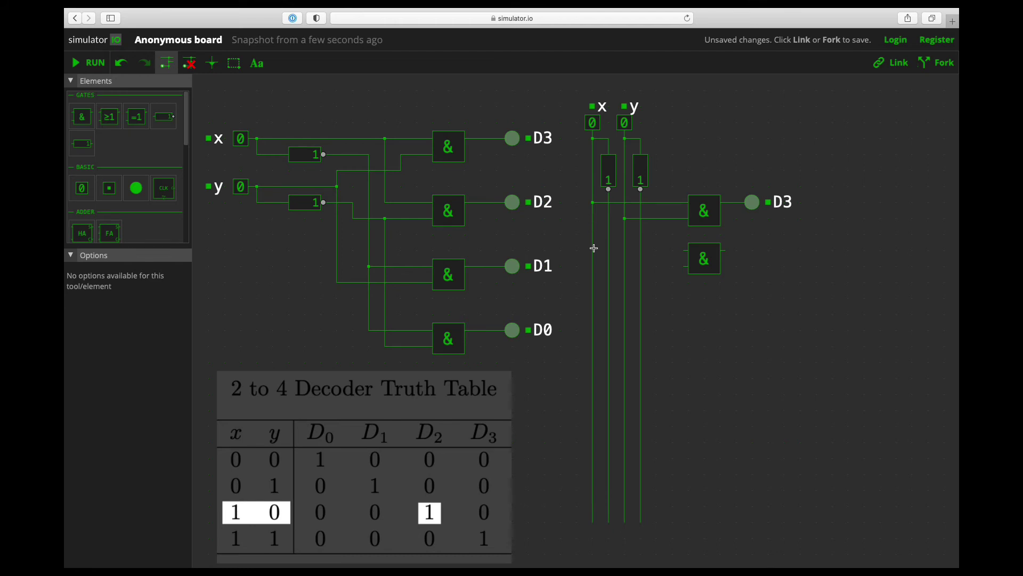
{"action": "left_click_drag", "start_coordinate": [590, 248], "coordinate": [688, 250]}
{"action": "left_click_drag", "start_coordinate": [641, 267], "coordinate": [686, 271]}
Place a green LED to the right of the second AND gate, below D3's LED, and wire it to the gate's output
{"action": "left_click", "coordinate": [136, 187]}
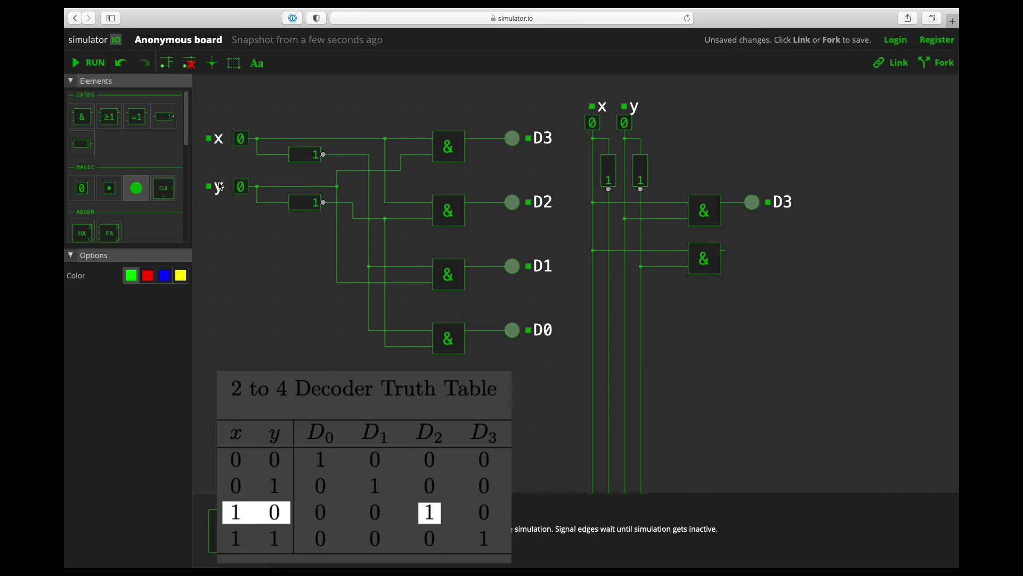
{"action": "left_click", "coordinate": [752, 252]}
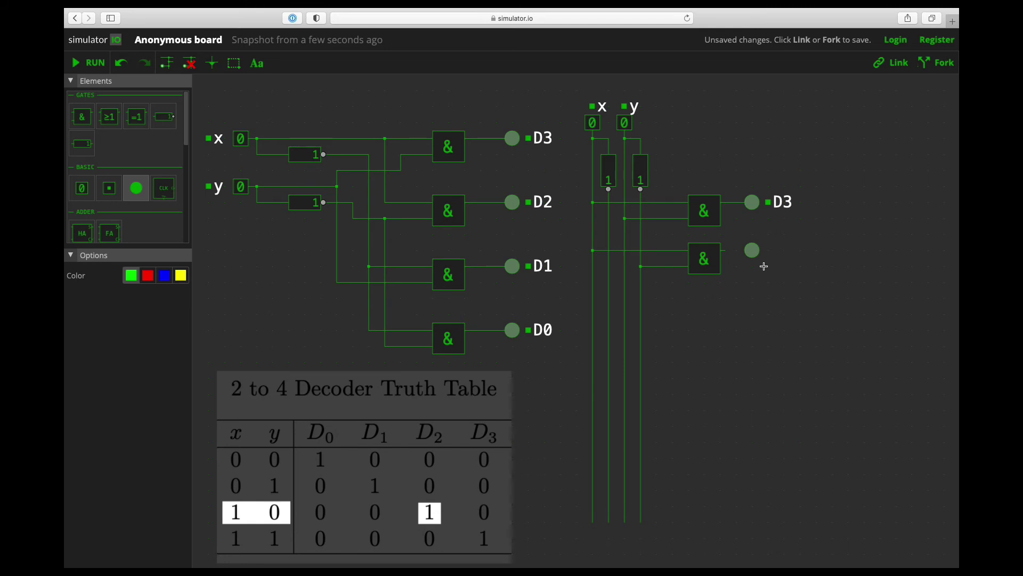
{"action": "left_click", "coordinate": [171, 70]}
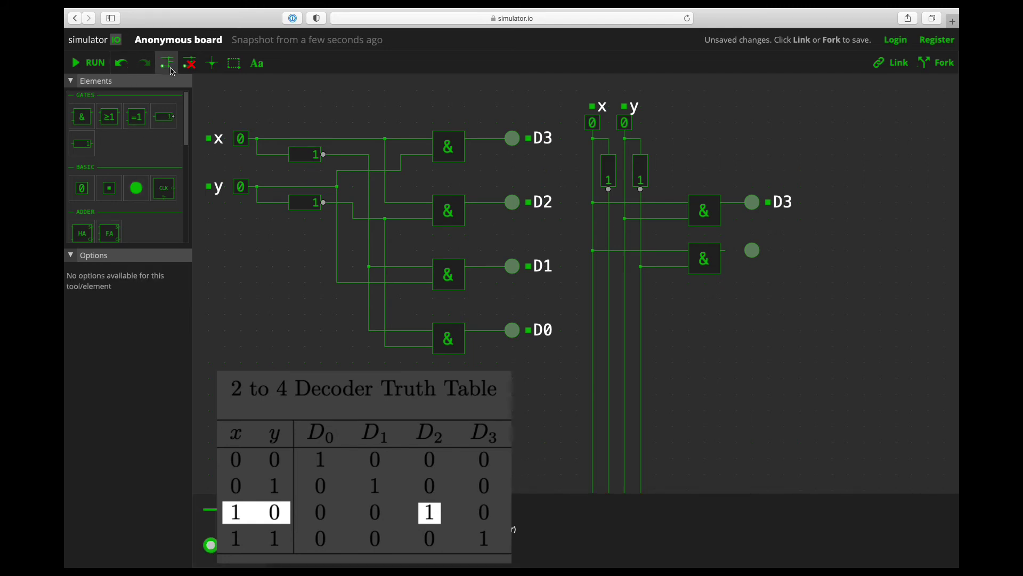
{"action": "left_click_drag", "start_coordinate": [723, 253], "coordinate": [750, 253]}
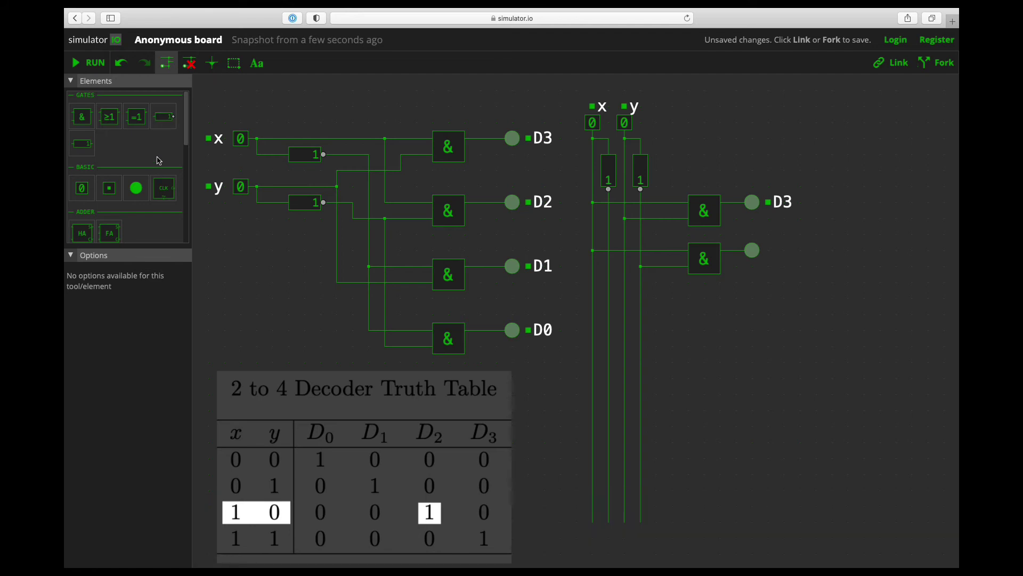
Label the LED of the second AND gate "D2"
{"action": "left_click", "coordinate": [256, 63]}
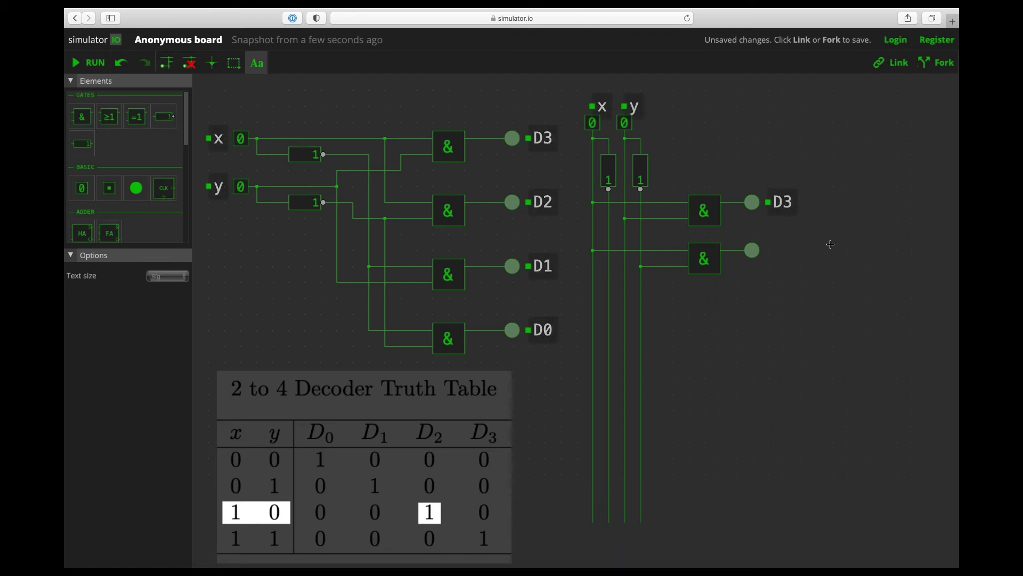
{"action": "left_click", "coordinate": [772, 251]}
{"action": "type", "text": "D2"}
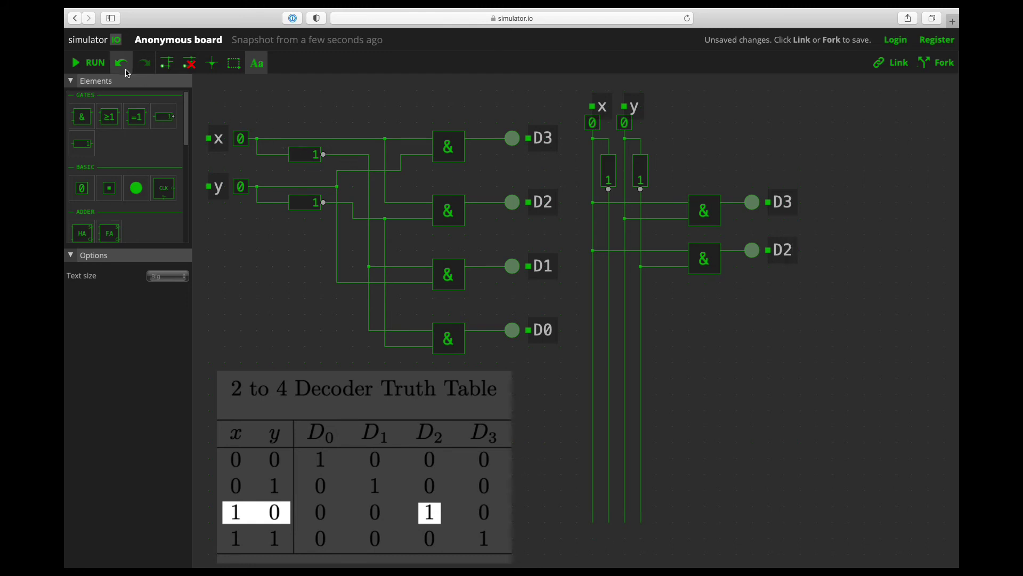
Simulate the circuit to check D2 and D3 with x and y at 1-0, 1-1, 0-1 and 0-0, and return to editing
{"action": "left_click", "coordinate": [89, 63]}
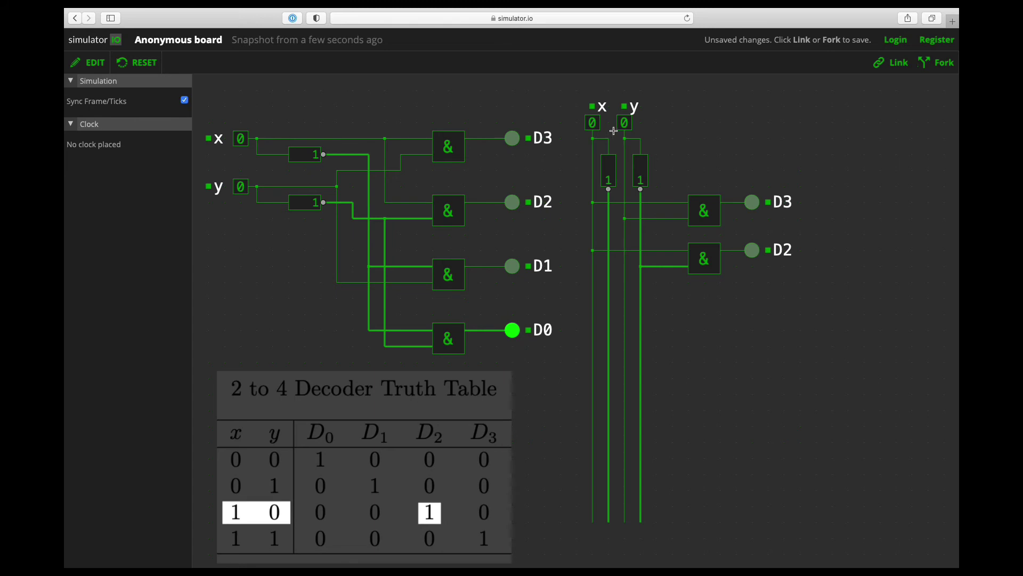
{"action": "left_click", "coordinate": [595, 125]}
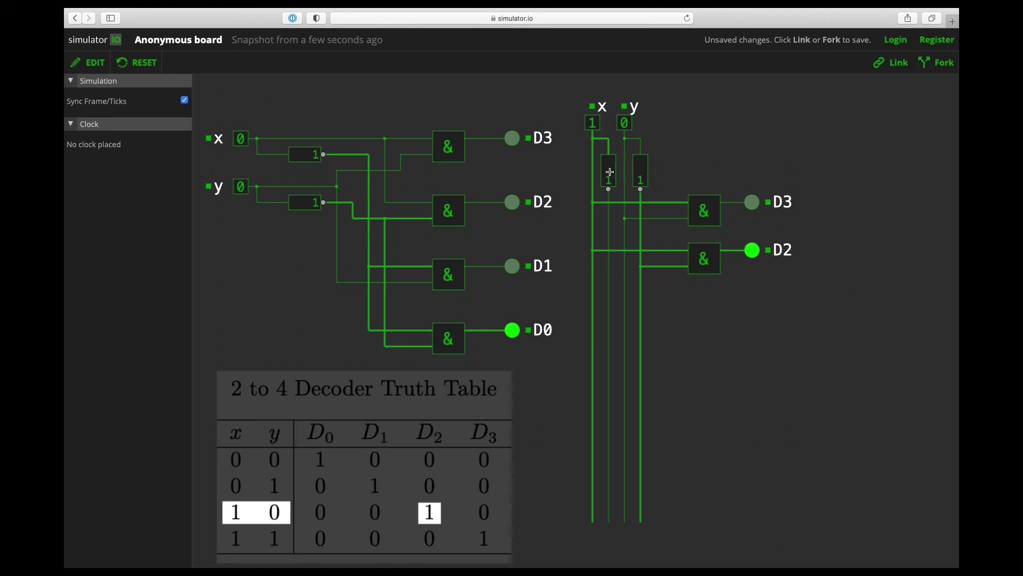
{"action": "left_click", "coordinate": [626, 124]}
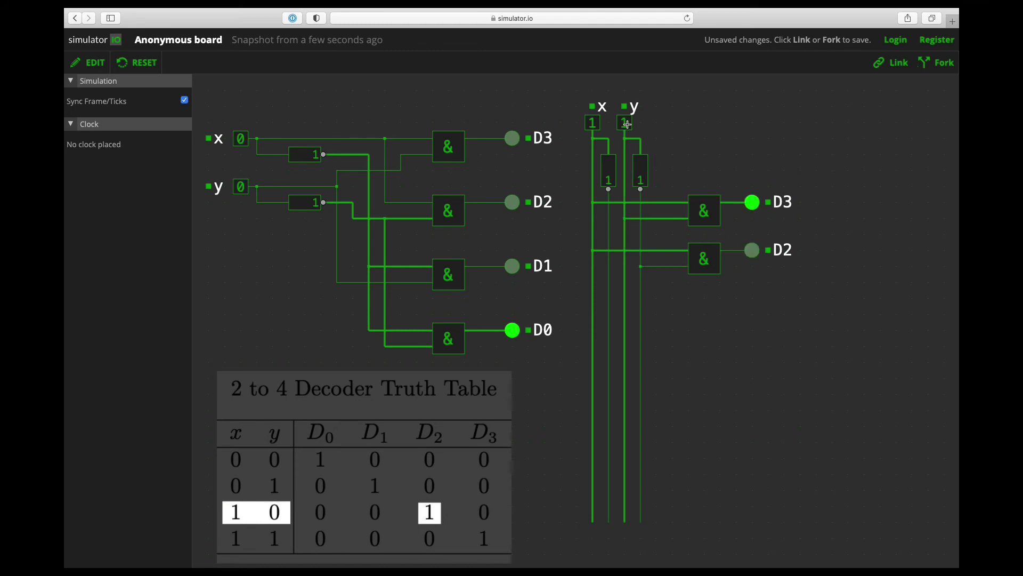
{"action": "left_click", "coordinate": [594, 123]}
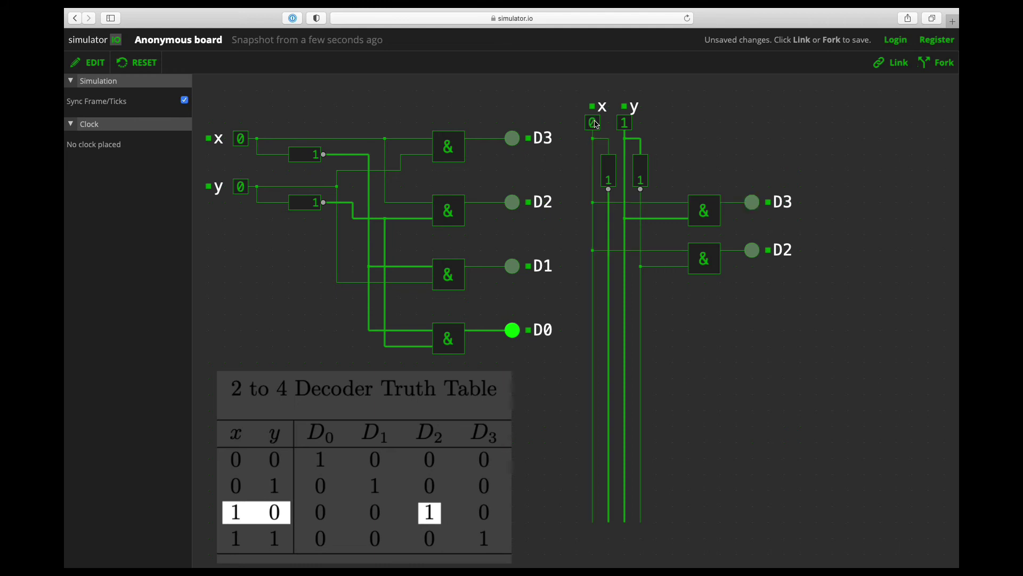
{"action": "left_click", "coordinate": [625, 123]}
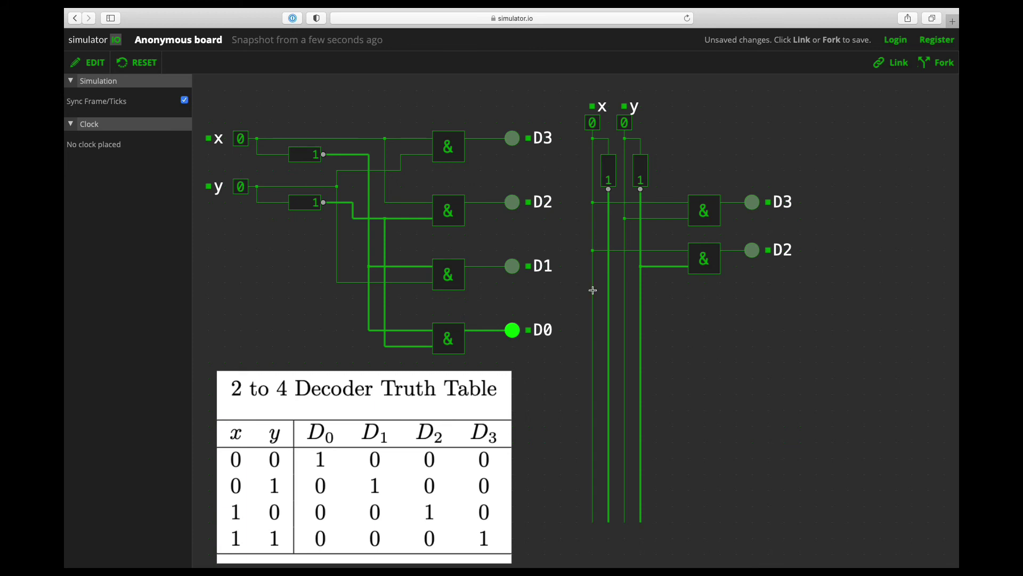
{"action": "left_click", "coordinate": [95, 66]}
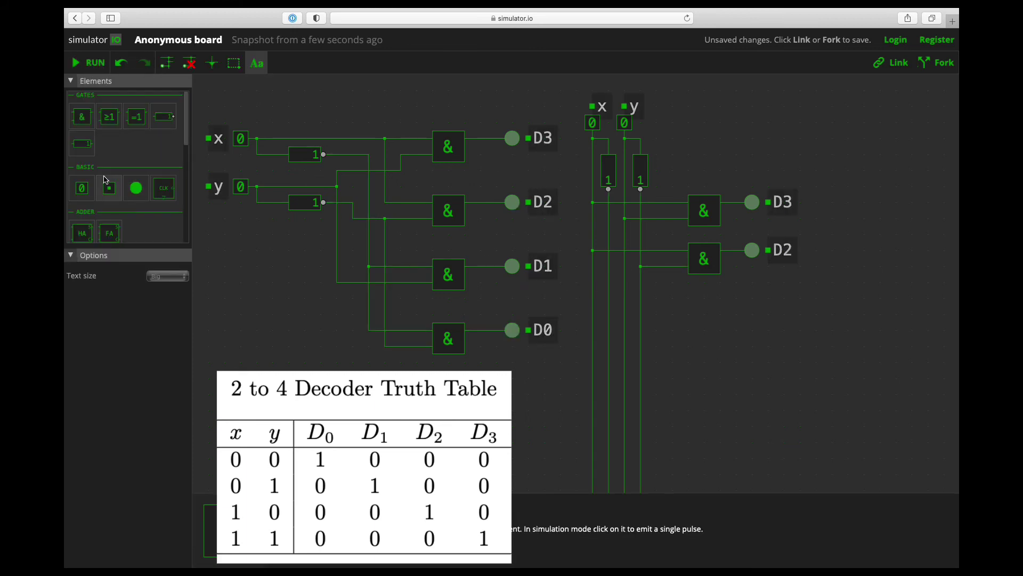
Place a two-input AND gate below D2's gate and wire the inverted x line to its upper input and the inverted y line to its lower input
{"action": "left_click", "coordinate": [82, 116]}
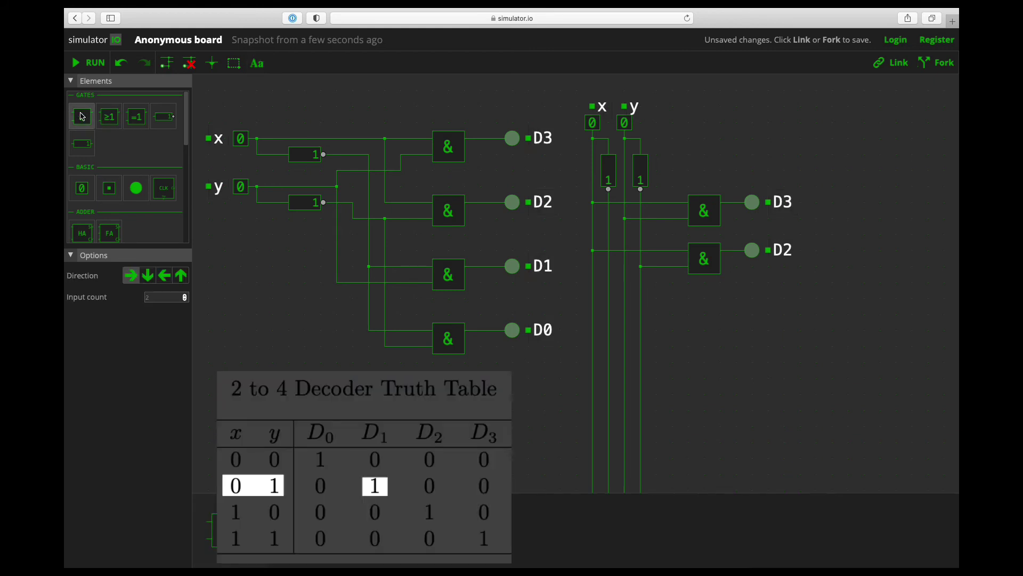
{"action": "left_click", "coordinate": [702, 307]}
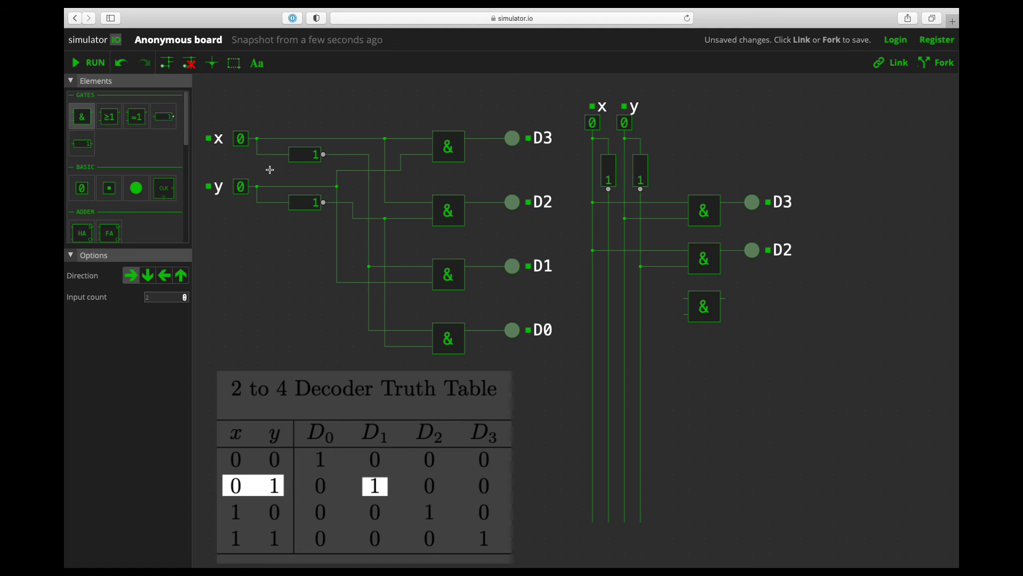
{"action": "left_click", "coordinate": [166, 65]}
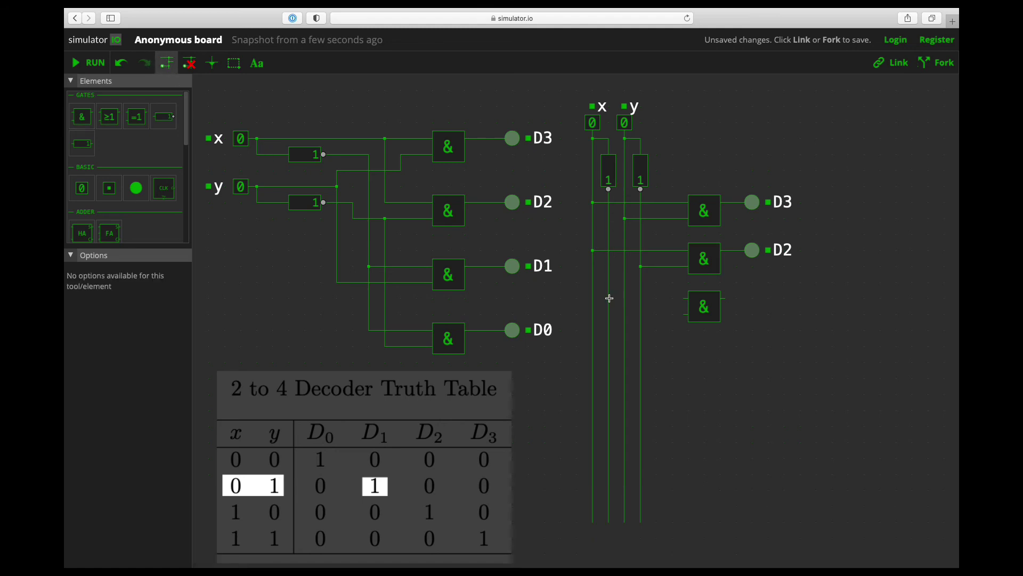
{"action": "left_click_drag", "start_coordinate": [608, 298], "coordinate": [687, 302]}
{"action": "left_click_drag", "start_coordinate": [640, 315], "coordinate": [690, 315]}
Place a green LED to the right of the third AND gate, below D2's LED, and wire it to the gate's output
{"action": "left_click", "coordinate": [142, 180]}
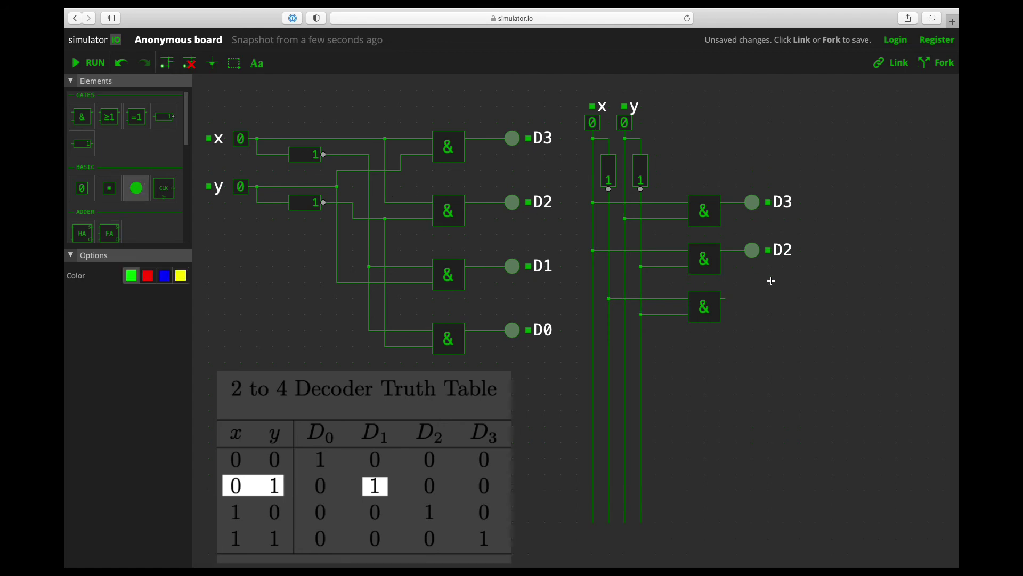
{"action": "left_click", "coordinate": [752, 297]}
{"action": "left_click", "coordinate": [163, 67]}
{"action": "left_click_drag", "start_coordinate": [722, 298], "coordinate": [752, 298]}
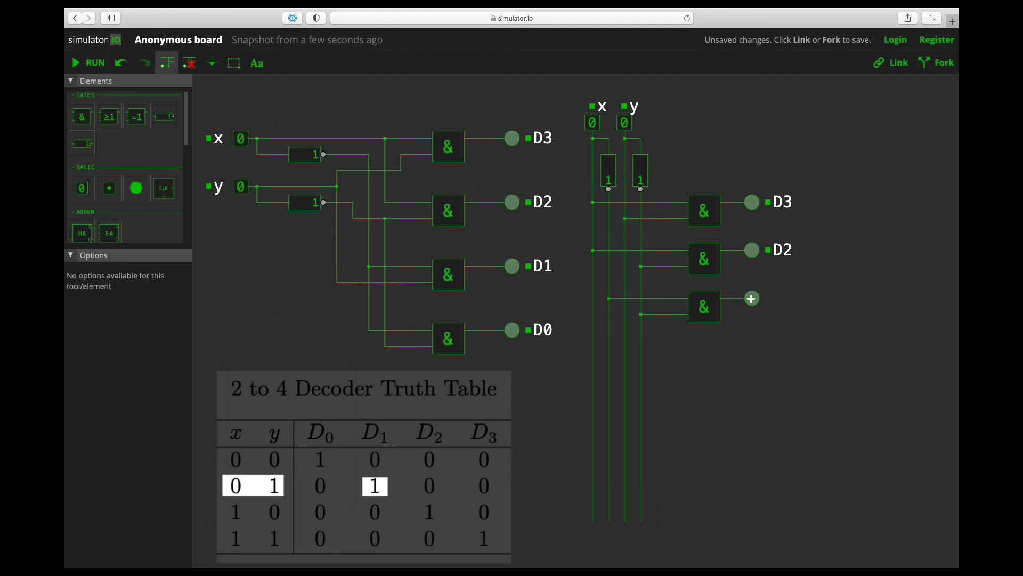
Label the LED of the third AND gate "D1"
{"action": "left_click", "coordinate": [257, 63]}
{"action": "left_click", "coordinate": [768, 297]}
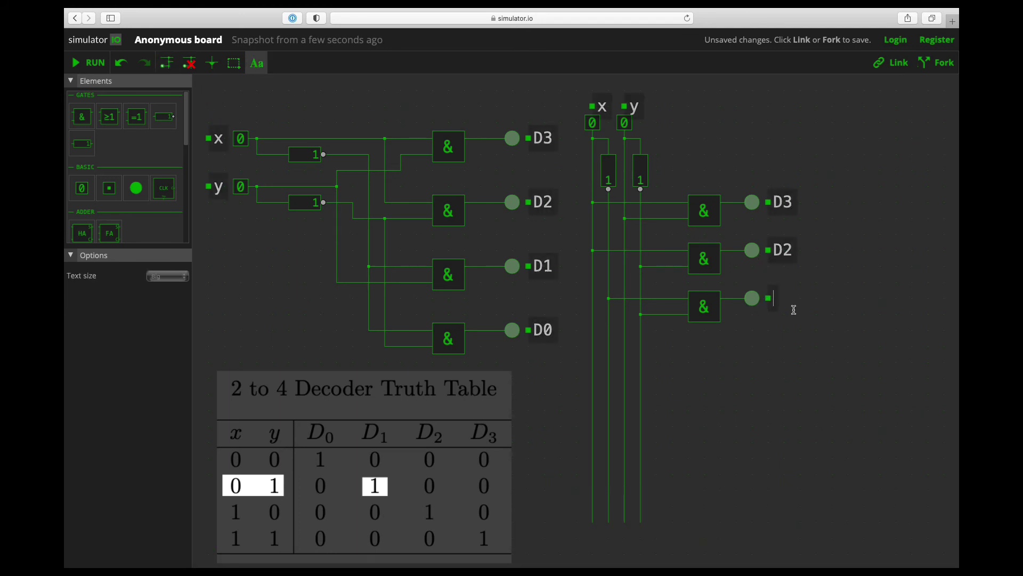
{"action": "type", "text": "D1"}
Simulate the circuit to check D1 with x at 0 and y switched to 1 and back to 0, and return to editing
{"action": "left_click", "coordinate": [90, 66]}
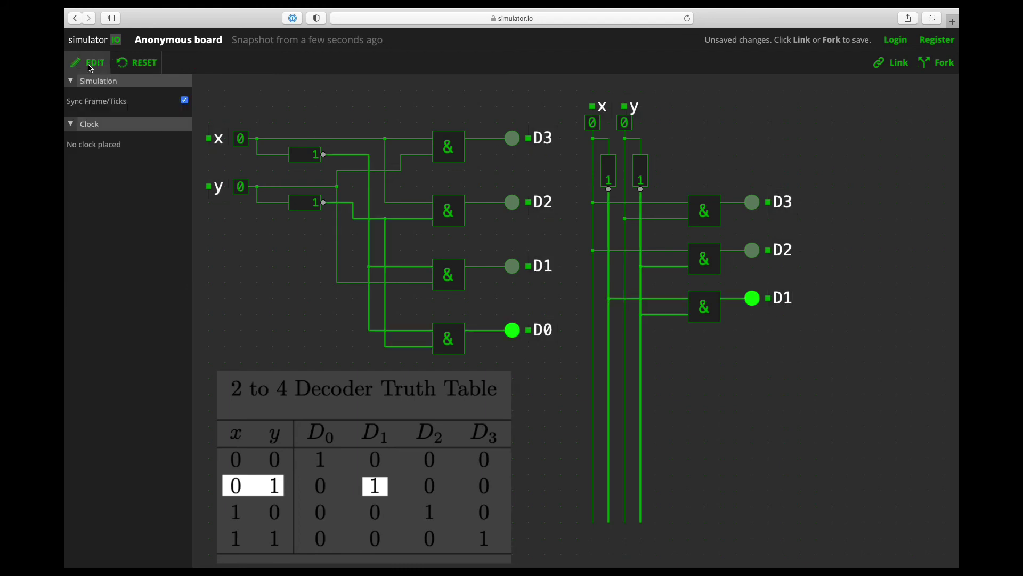
{"action": "left_click", "coordinate": [627, 124]}
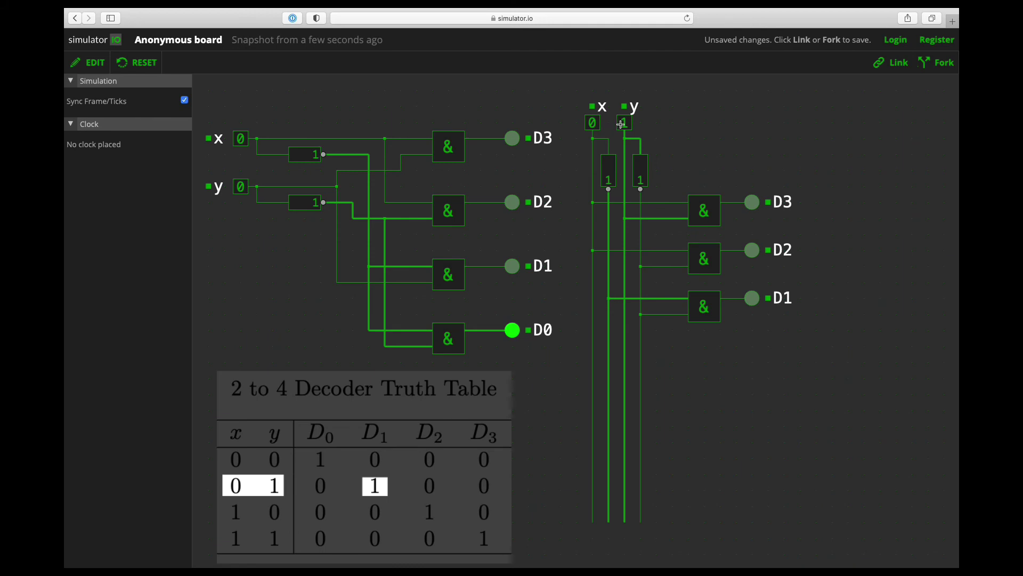
{"action": "left_click", "coordinate": [624, 123]}
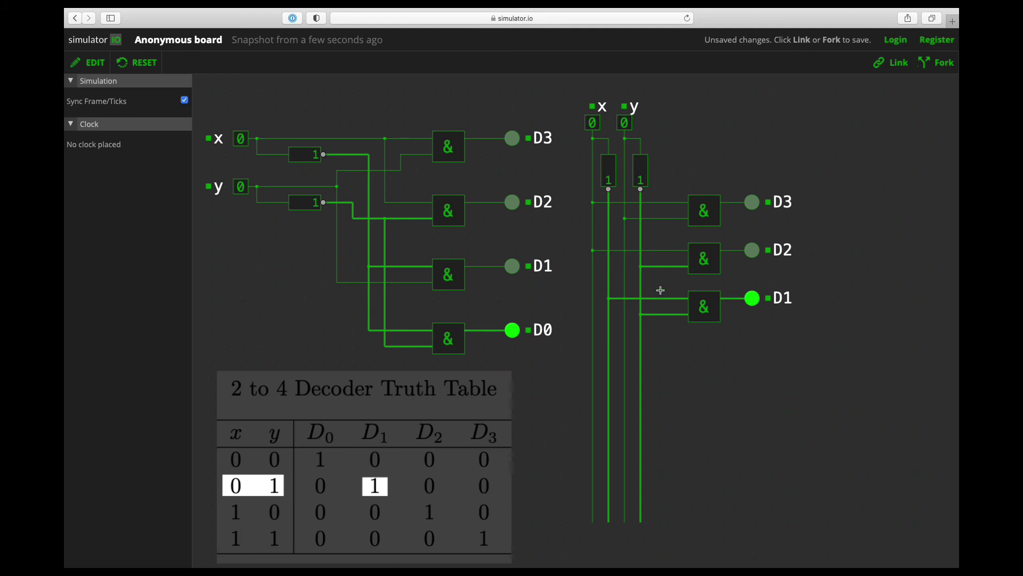
{"action": "left_click", "coordinate": [92, 60]}
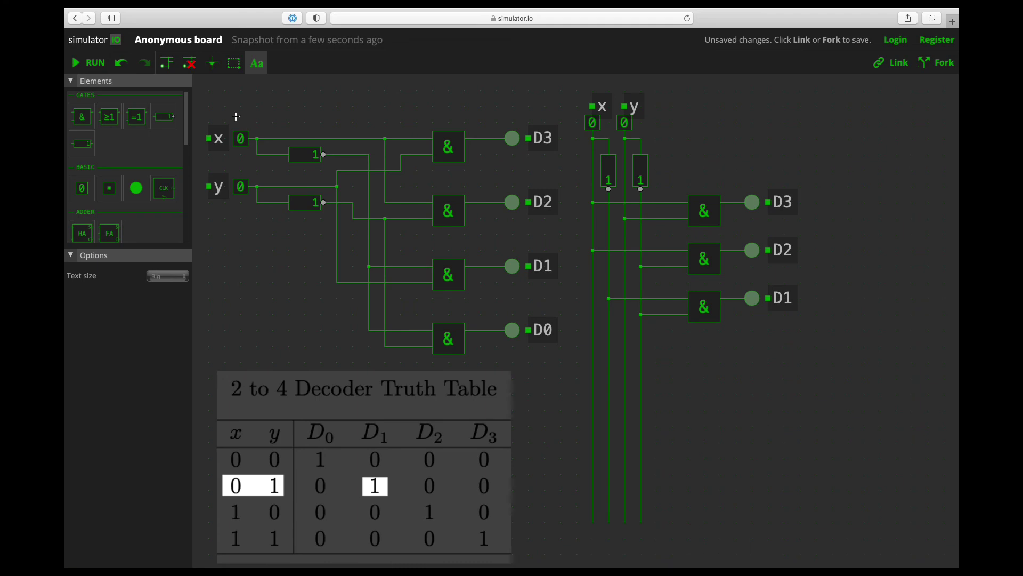
Remove the input wiring of D1's AND gate and rewire the x line to its upper input and the inverted y line to its lower input
{"action": "left_click", "coordinate": [189, 62]}
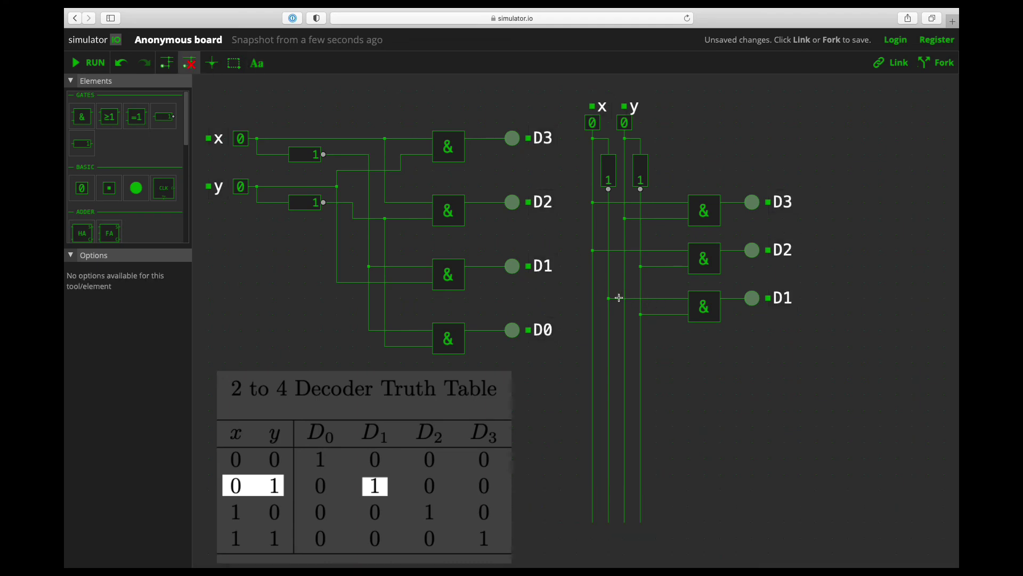
{"action": "left_click_drag", "start_coordinate": [658, 298], "coordinate": [609, 299]}
{"action": "left_click", "coordinate": [169, 65]}
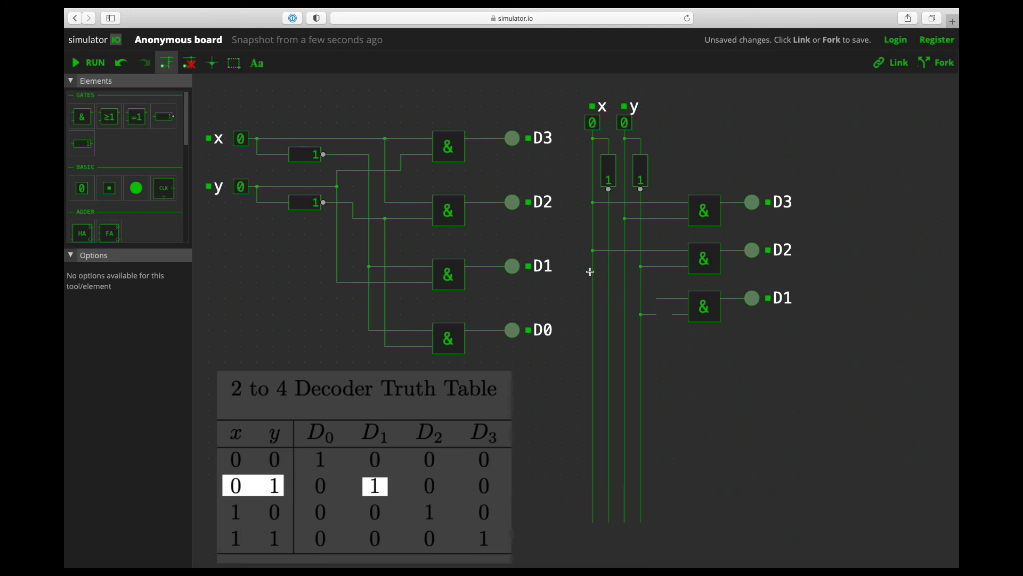
{"action": "mouse_move", "coordinate": [641, 314]}
{"action": "left_mouse_down"}
{"action": "mouse_move", "coordinate": [678, 316]}
{"action": "mouse_move", "coordinate": [621, 294]}
{"action": "mouse_move", "coordinate": [594, 297]}
{"action": "left_mouse_up"}
Replace the input wiring of D1's AND gate with the inverted x line to its upper input and the y line to its lower input
{"action": "left_click", "coordinate": [189, 63]}
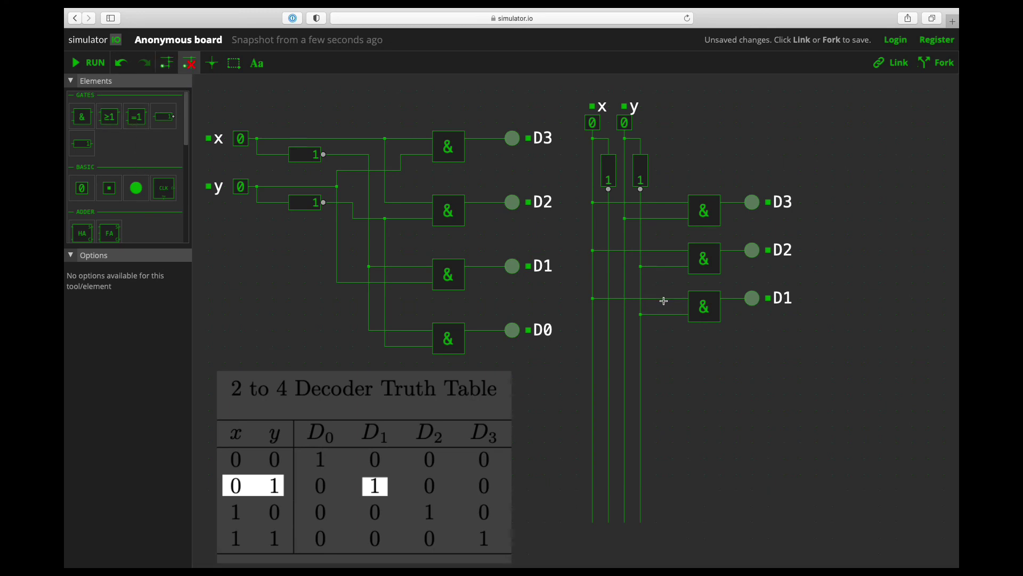
{"action": "left_click_drag", "start_coordinate": [657, 298], "coordinate": [588, 296]}
{"action": "left_click_drag", "start_coordinate": [659, 314], "coordinate": [589, 313]}
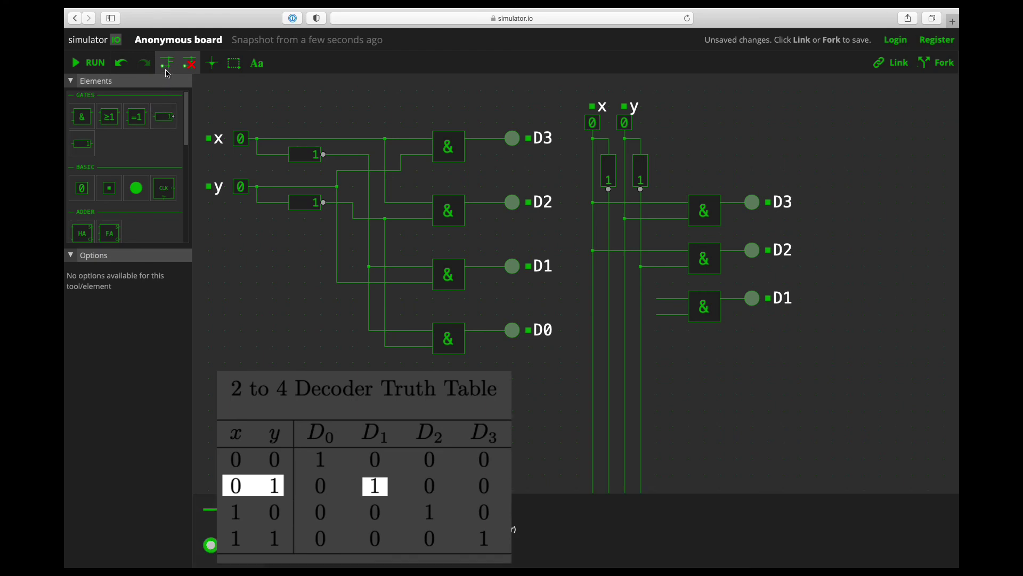
{"action": "left_click", "coordinate": [168, 71]}
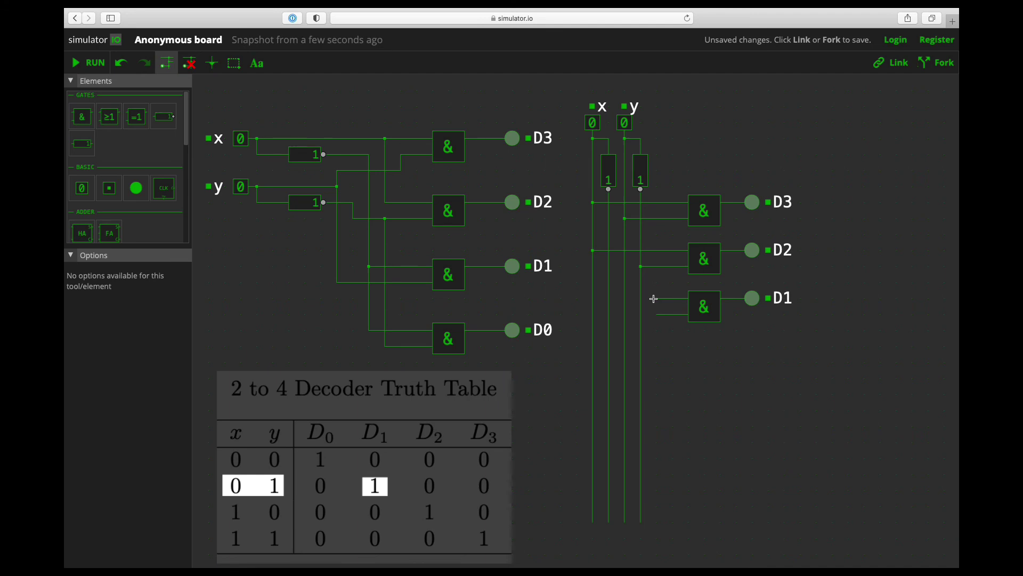
{"action": "left_click_drag", "start_coordinate": [656, 298], "coordinate": [627, 299]}
{"action": "left_click", "coordinate": [121, 63]}
{"action": "left_click_drag", "start_coordinate": [660, 297], "coordinate": [606, 293]}
{"action": "left_click_drag", "start_coordinate": [671, 315], "coordinate": [625, 314]}
Simulate the circuit to check D1 with x at 0 and y at 1, and return to editing
{"action": "left_click", "coordinate": [91, 63]}
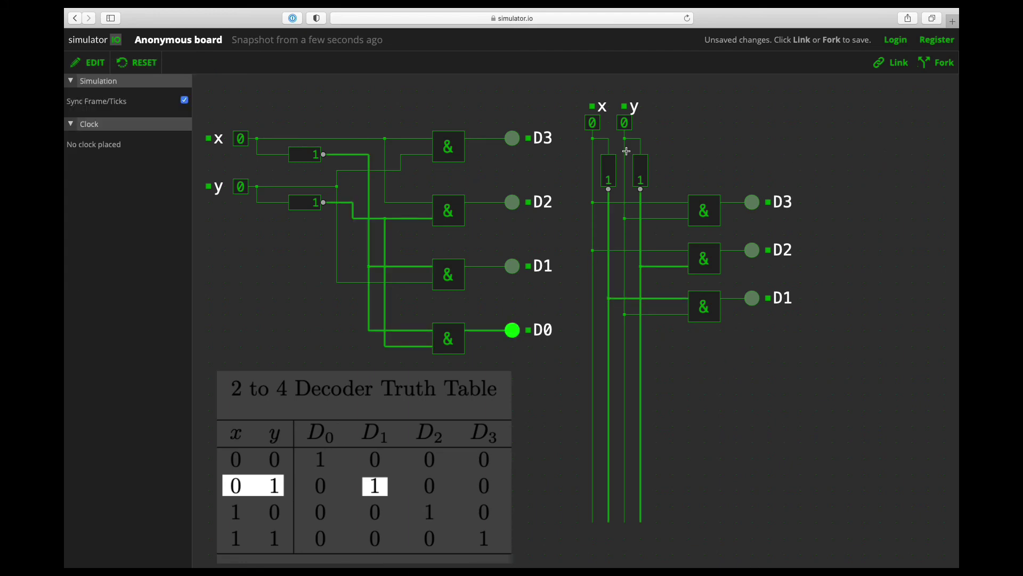
{"action": "left_click", "coordinate": [626, 126]}
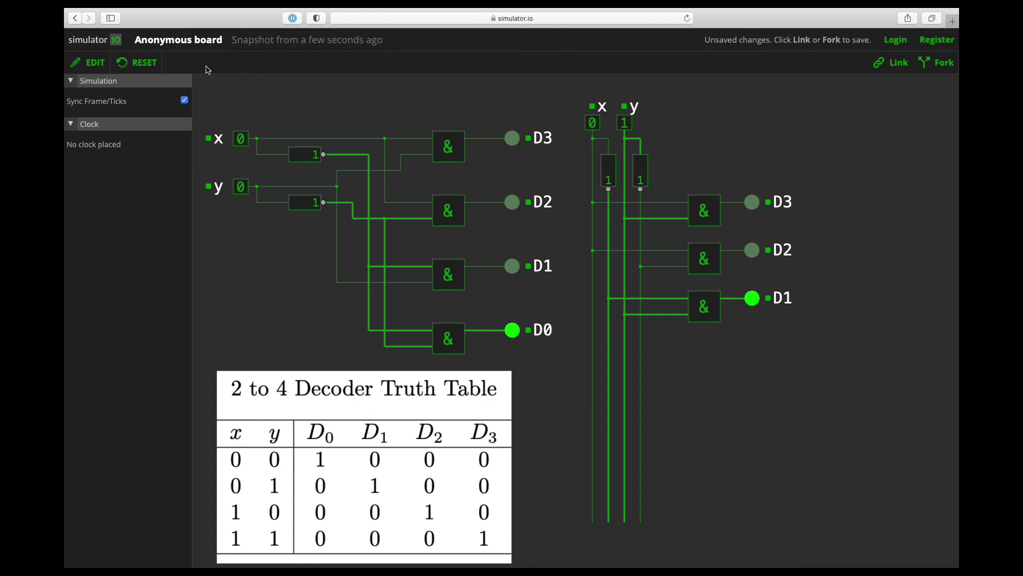
{"action": "left_click", "coordinate": [95, 62]}
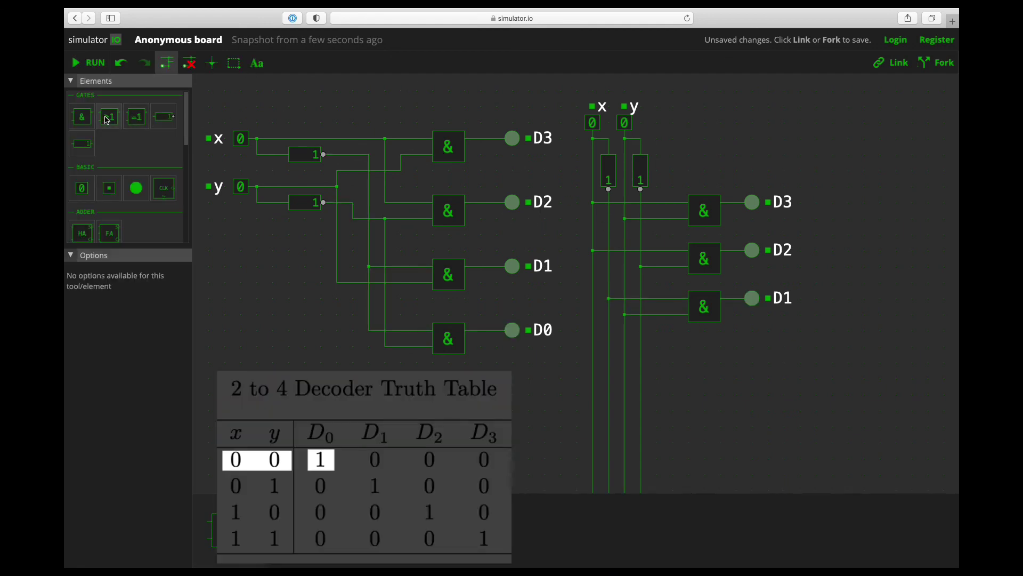
Place a fourth two-input AND gate below D1's gate and wire the inverted x line to its upper input and the inverted y line to its lower input
{"action": "left_click", "coordinate": [81, 116]}
{"action": "left_click", "coordinate": [694, 347]}
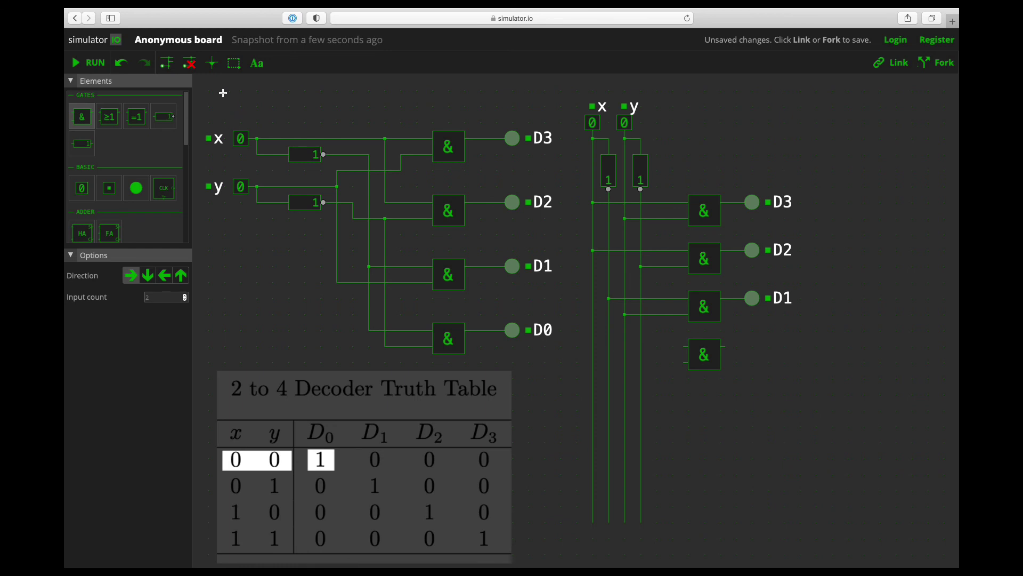
{"action": "left_click", "coordinate": [167, 63]}
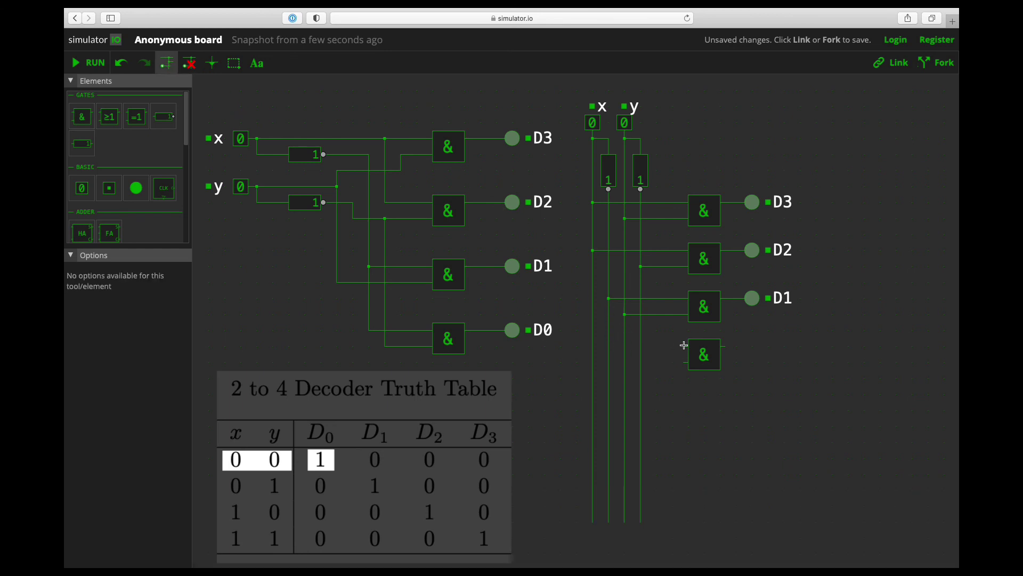
{"action": "left_click_drag", "start_coordinate": [684, 346], "coordinate": [610, 343]}
{"action": "left_click_drag", "start_coordinate": [685, 363], "coordinate": [642, 363]}
Place a green LED to the right of the fourth AND gate, below D1's LED, and wire it to the gate's output
{"action": "left_click", "coordinate": [138, 191]}
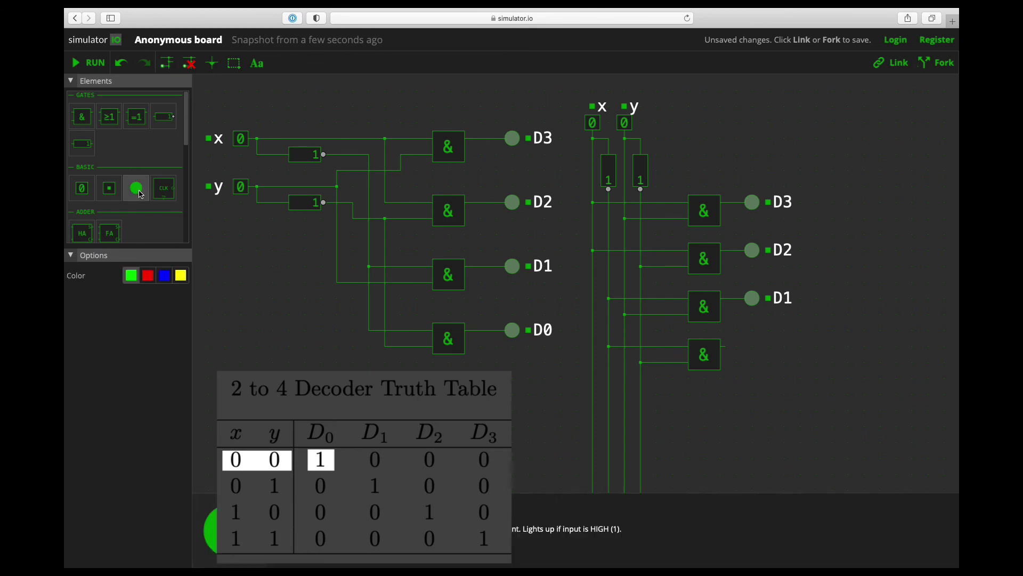
{"action": "left_click", "coordinate": [751, 347]}
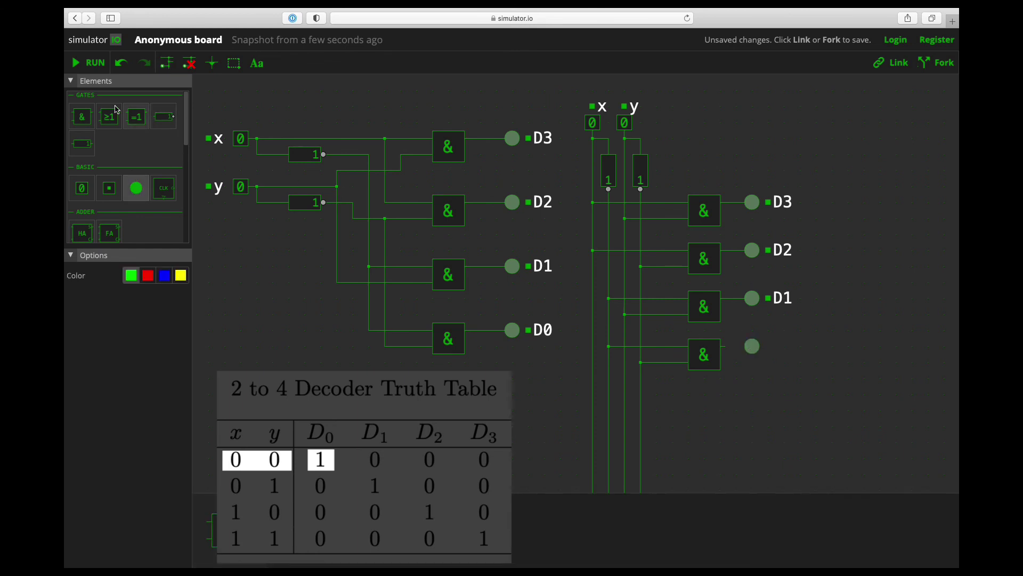
{"action": "left_click", "coordinate": [166, 63]}
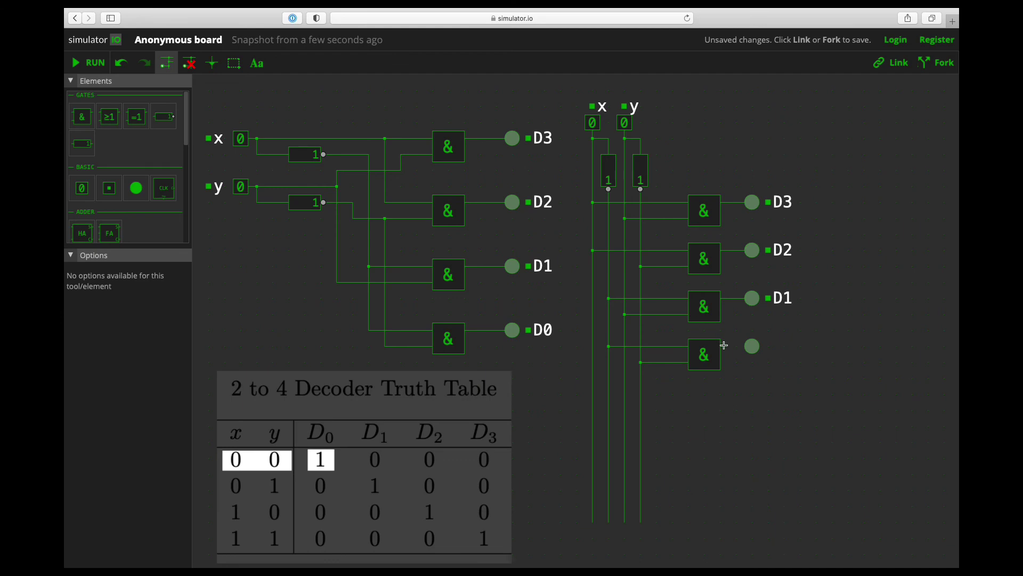
{"action": "left_click_drag", "start_coordinate": [721, 346], "coordinate": [745, 347]}
Label the LED of the fourth AND gate "D0"
{"action": "left_click", "coordinate": [257, 64]}
{"action": "left_click", "coordinate": [257, 63]}
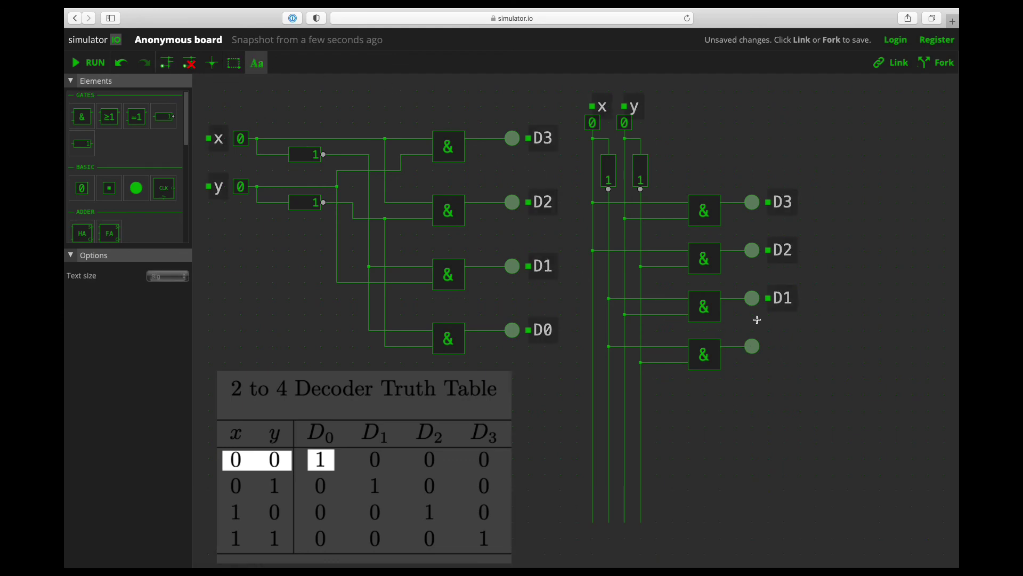
{"action": "left_click", "coordinate": [771, 346]}
{"action": "type", "text": "D0"}
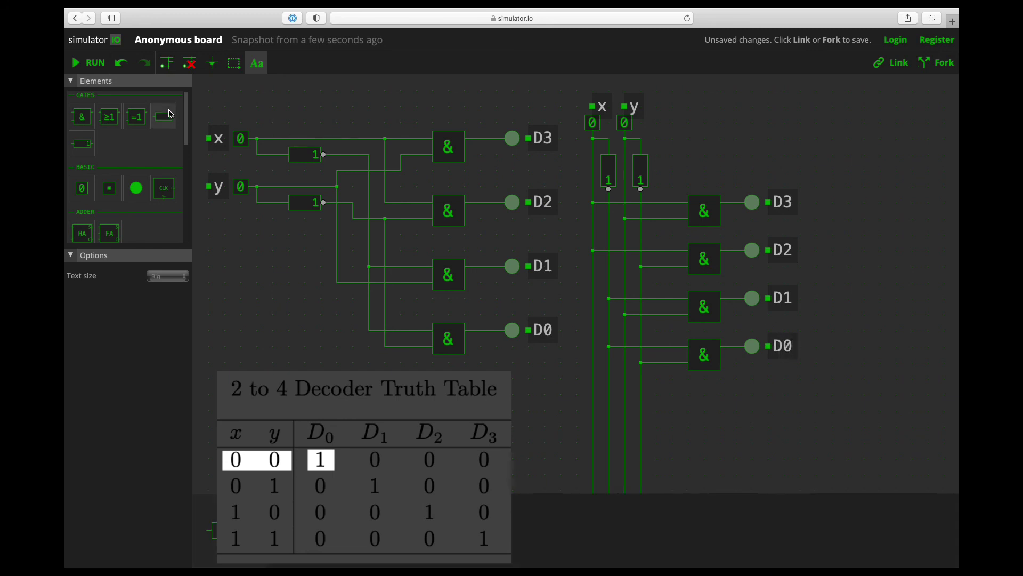
Simulate both decoders with x and y at 00, 01, 10 and 11 to compare their outputs with the truth table
{"action": "left_click", "coordinate": [90, 62]}
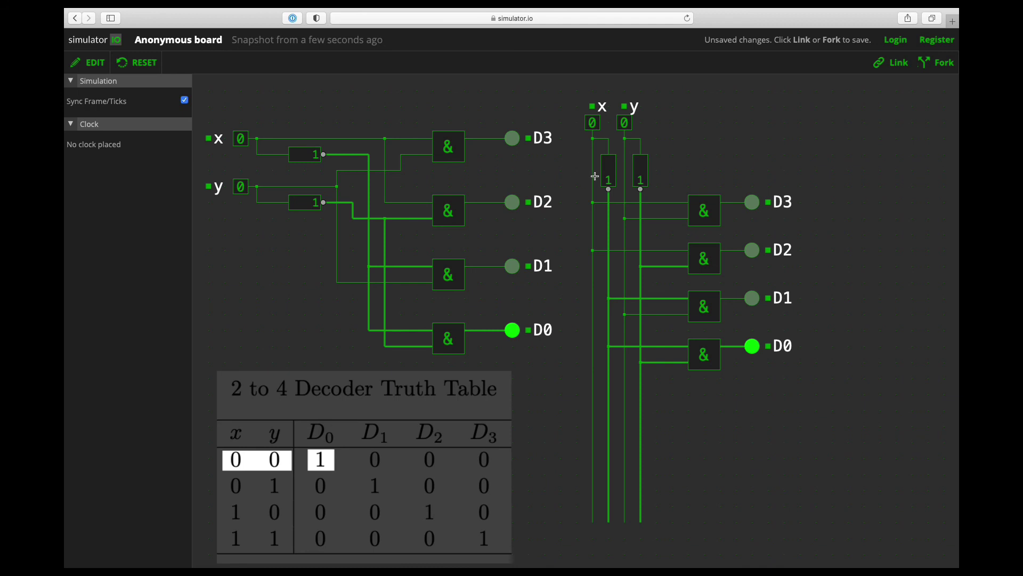
{"action": "left_click", "coordinate": [625, 123]}
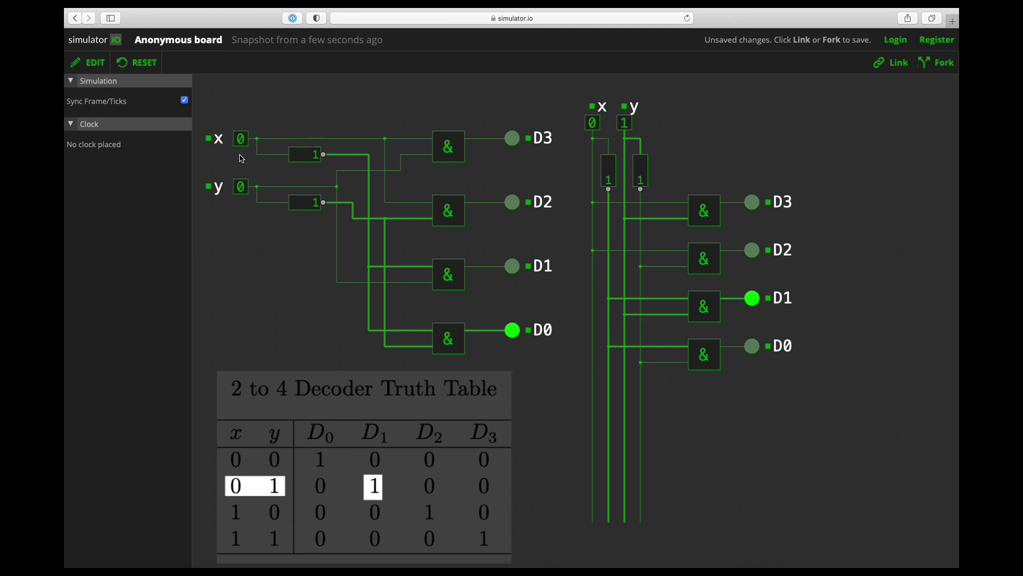
{"action": "left_click", "coordinate": [240, 187]}
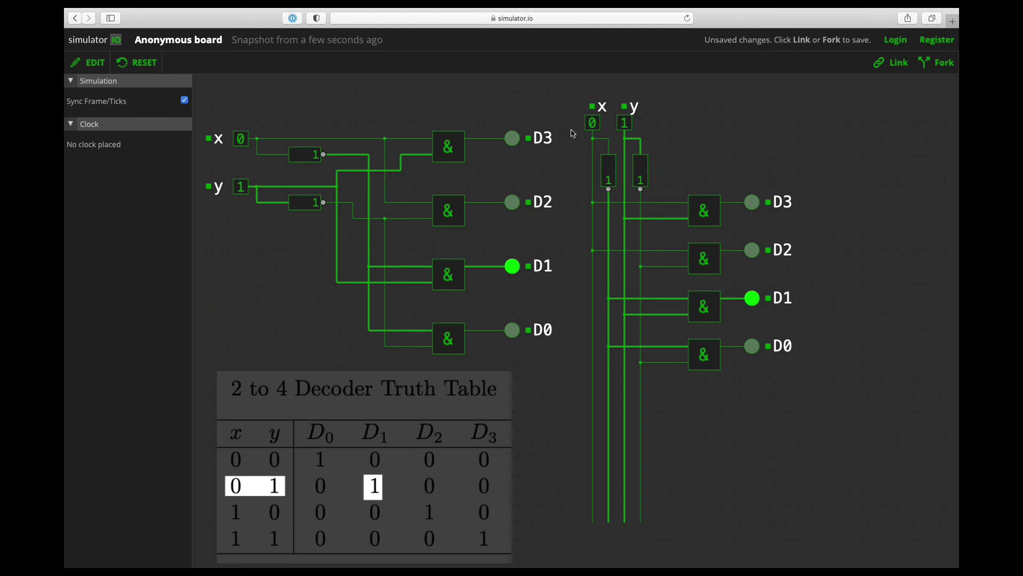
{"action": "left_click", "coordinate": [592, 123]}
{"action": "left_click", "coordinate": [625, 123]}
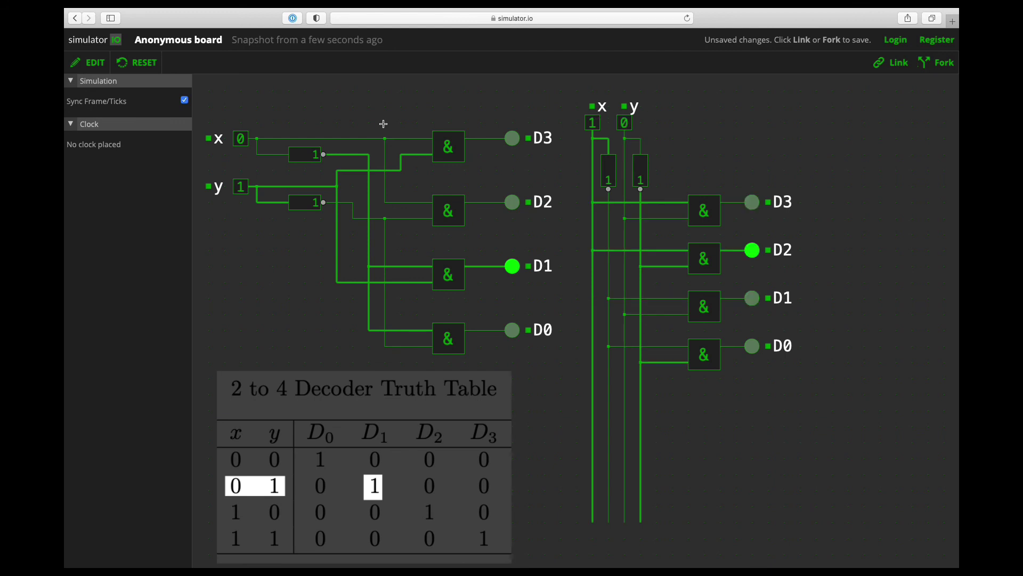
{"action": "left_click", "coordinate": [240, 138]}
{"action": "left_click", "coordinate": [240, 187]}
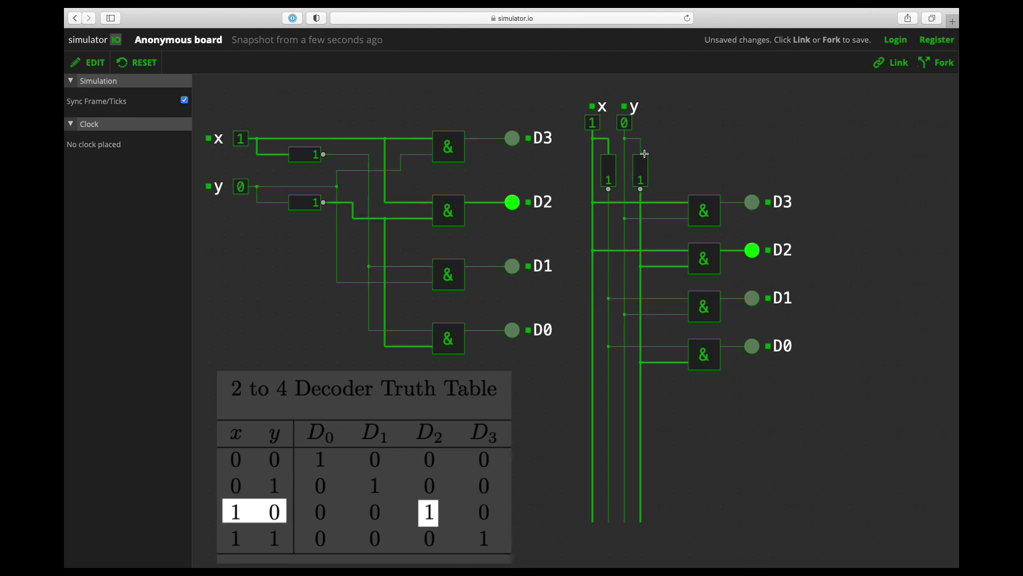
{"action": "left_click", "coordinate": [624, 124]}
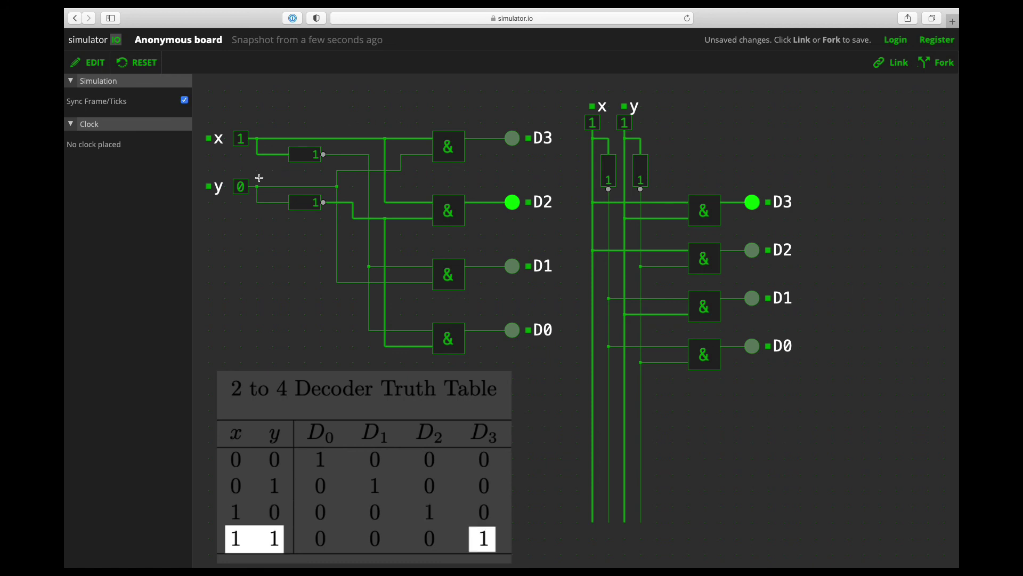
{"action": "left_click", "coordinate": [240, 186]}
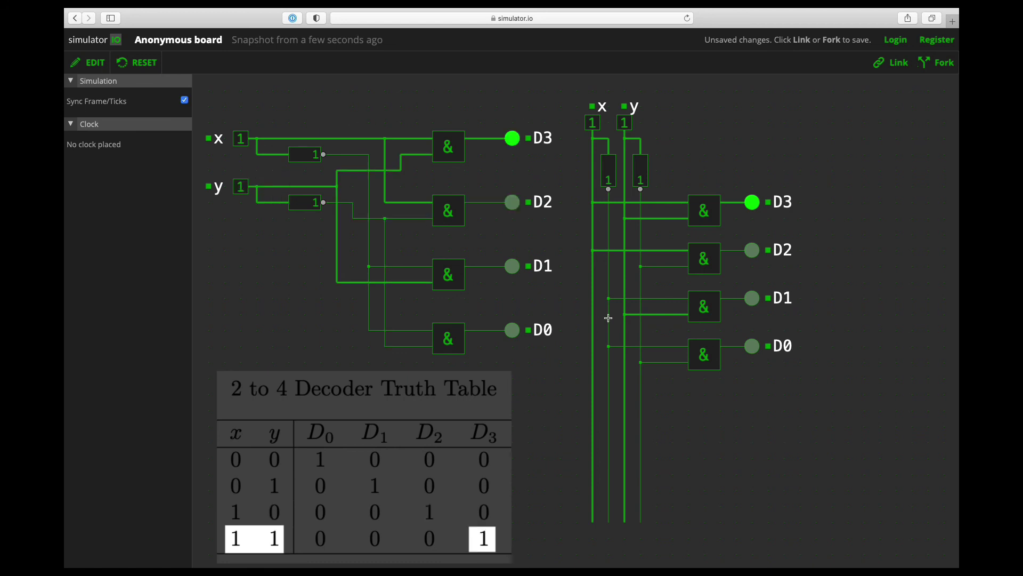